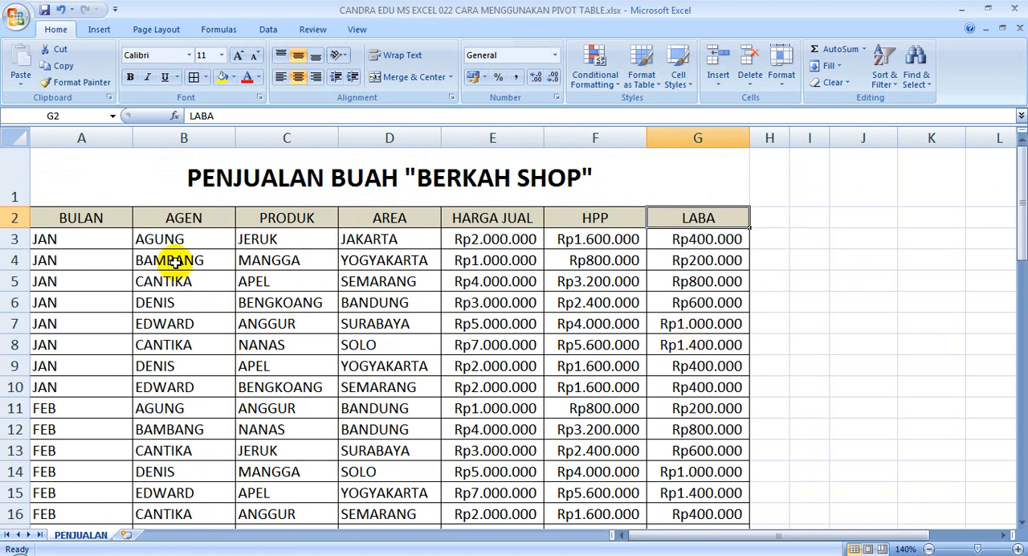
Select the whole sales table on the PENJUALAN sheet, from the header row through the last record (A2:G58).
scroll(169, 260, "down", 7)
scroll(172, 262, "down", 9)
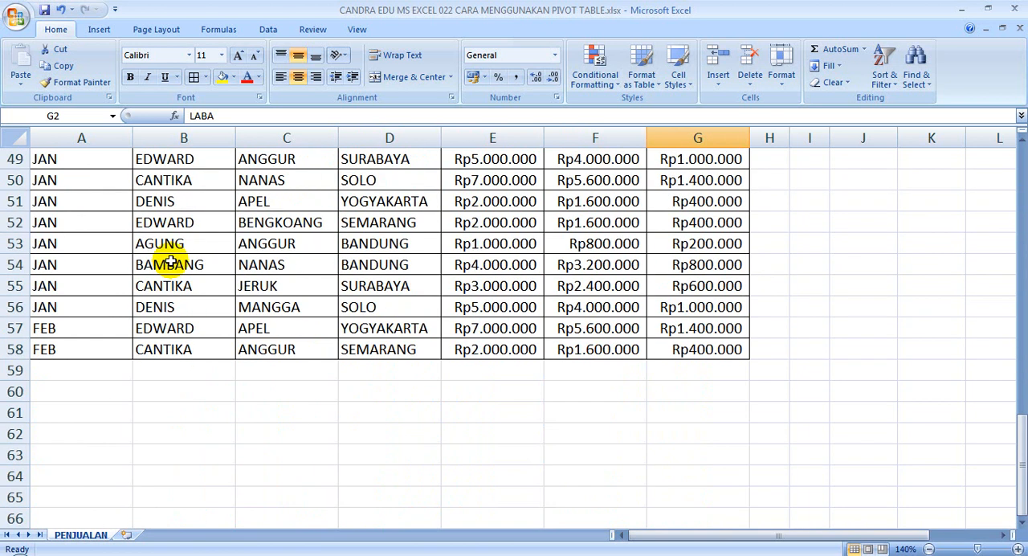
scroll(171, 261, "up", 16)
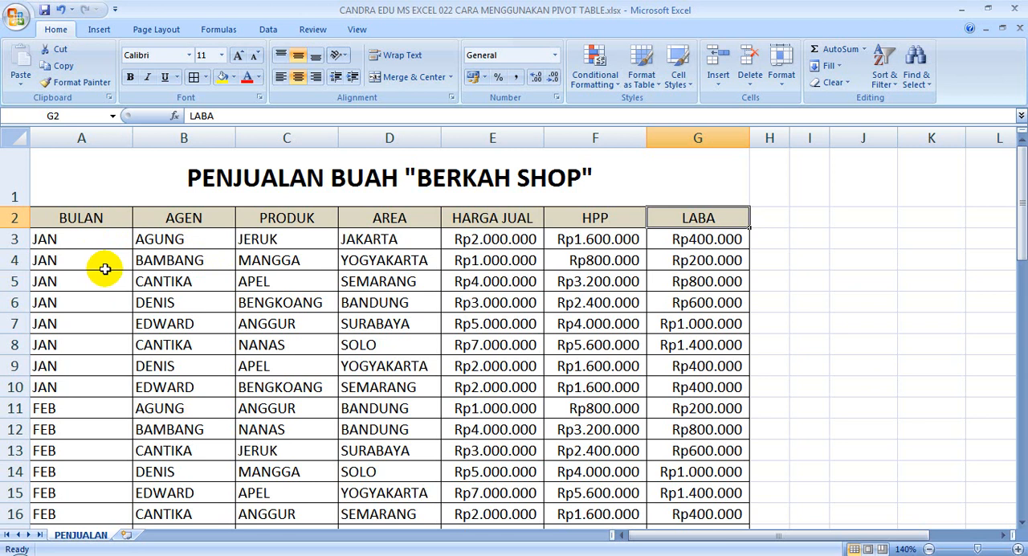
left_click_drag(105, 217, 671, 220)
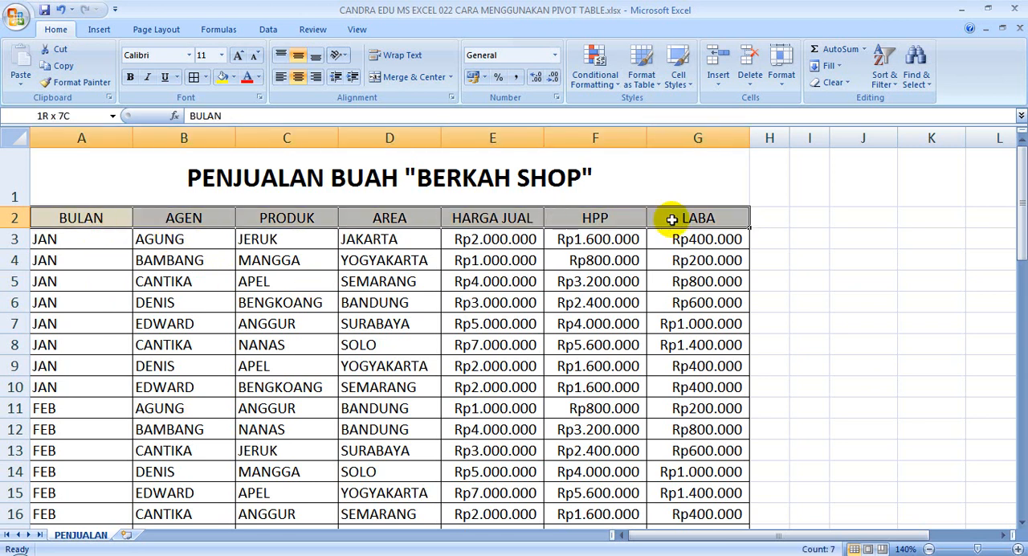
left_click(102, 219)
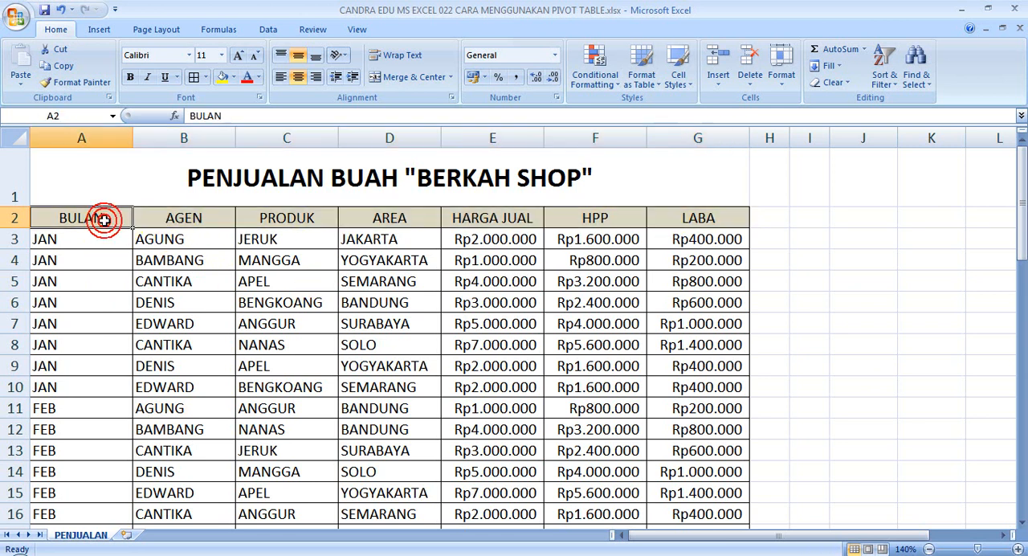
left_click_drag(105, 218, 691, 222)
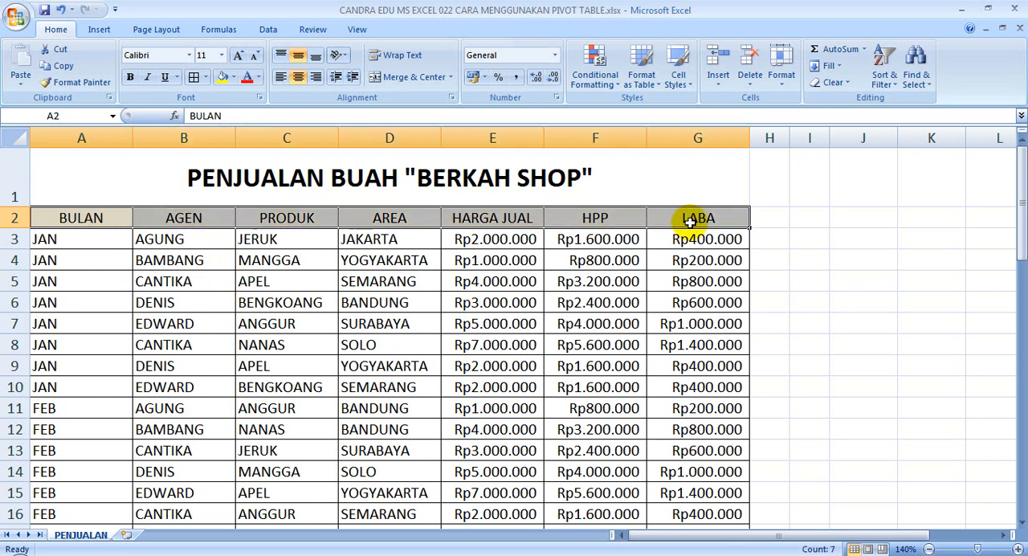
key("ctrl+shift+Down")
scroll(721, 294, "down", 3)
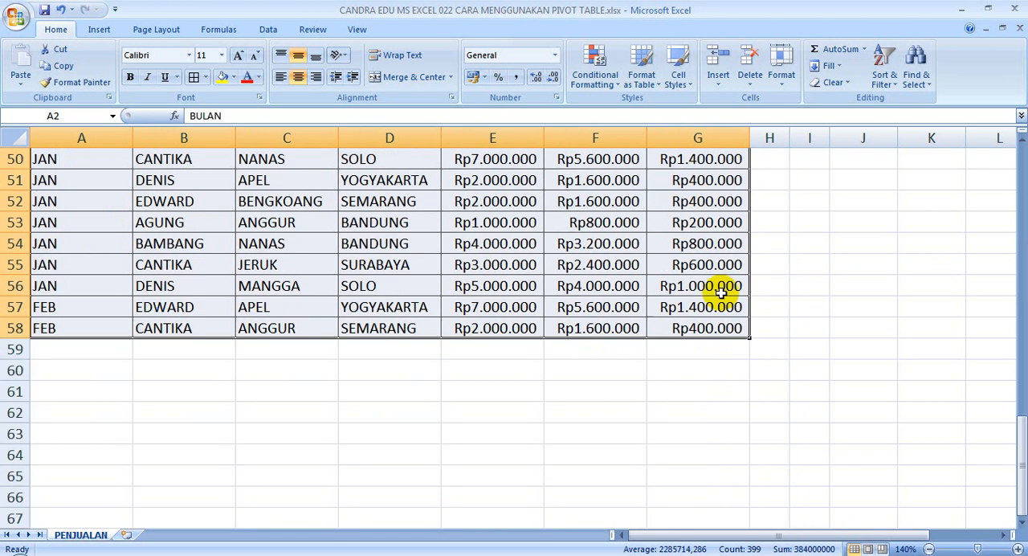
scroll(721, 294, "up", 16)
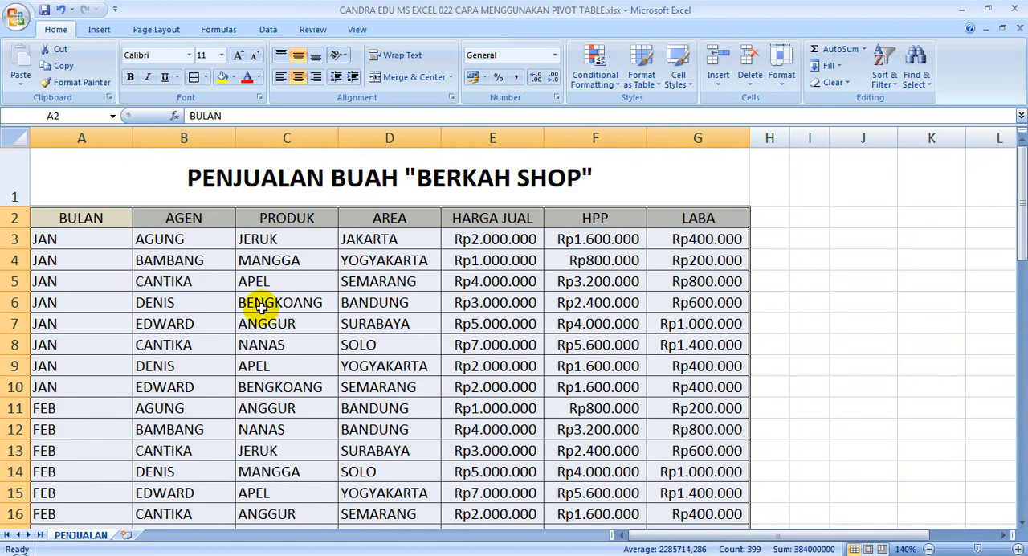
scroll(591, 372, "down", 5)
scroll(591, 372, "down", 14)
scroll(666, 351, "up", 19)
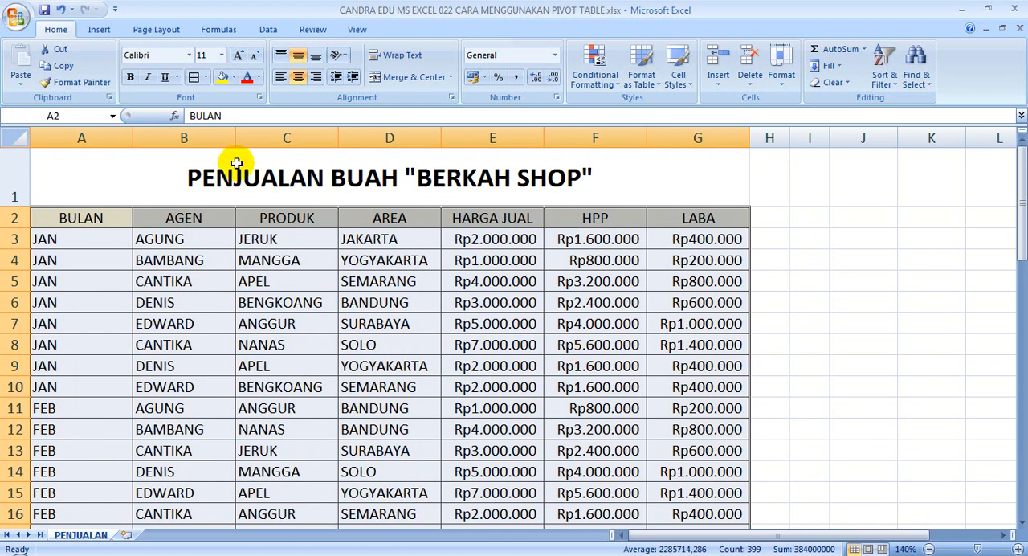
Create a PivotTable from the range PENJUALAN!$A$2:$G$58 on a new worksheet.
left_click(100, 31)
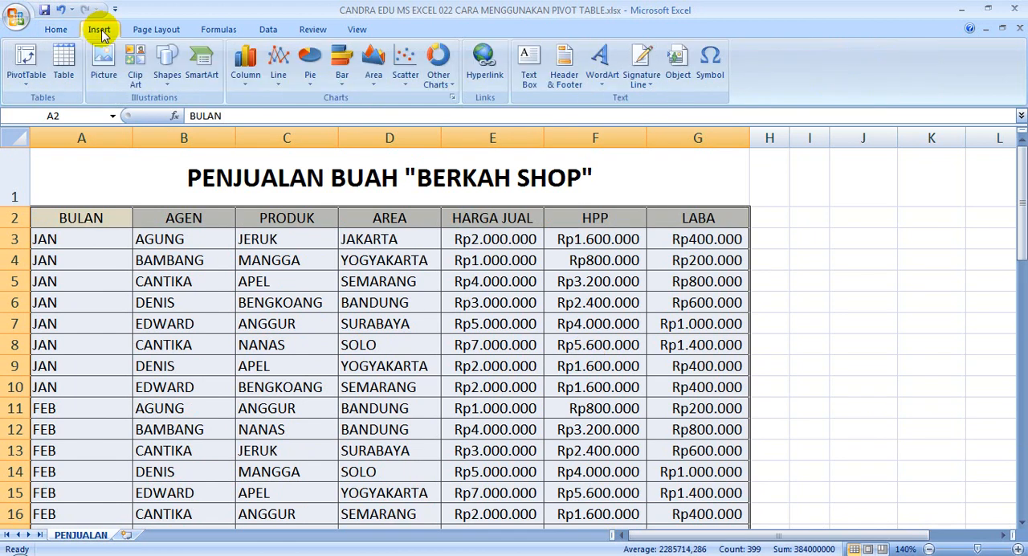
left_click(29, 88)
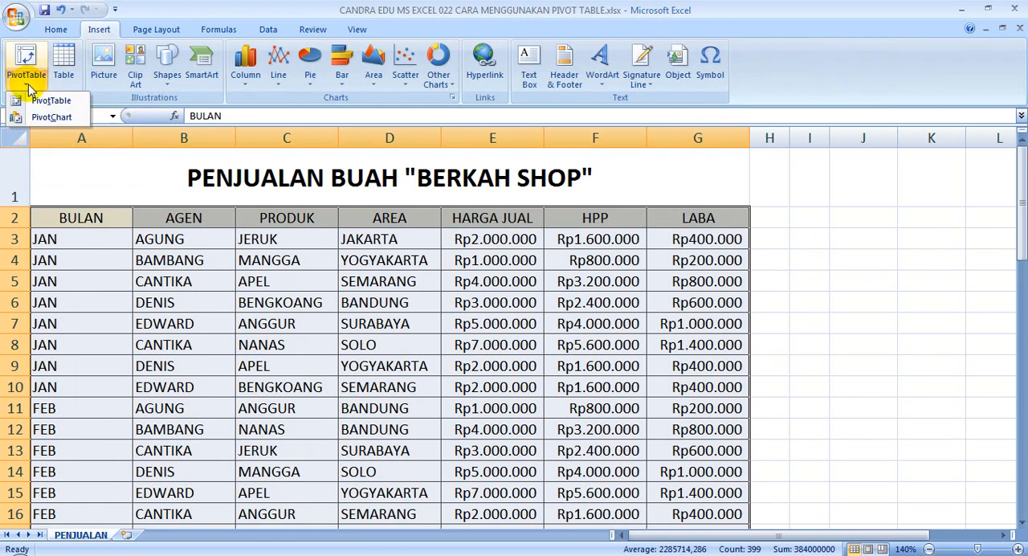
left_click(40, 102)
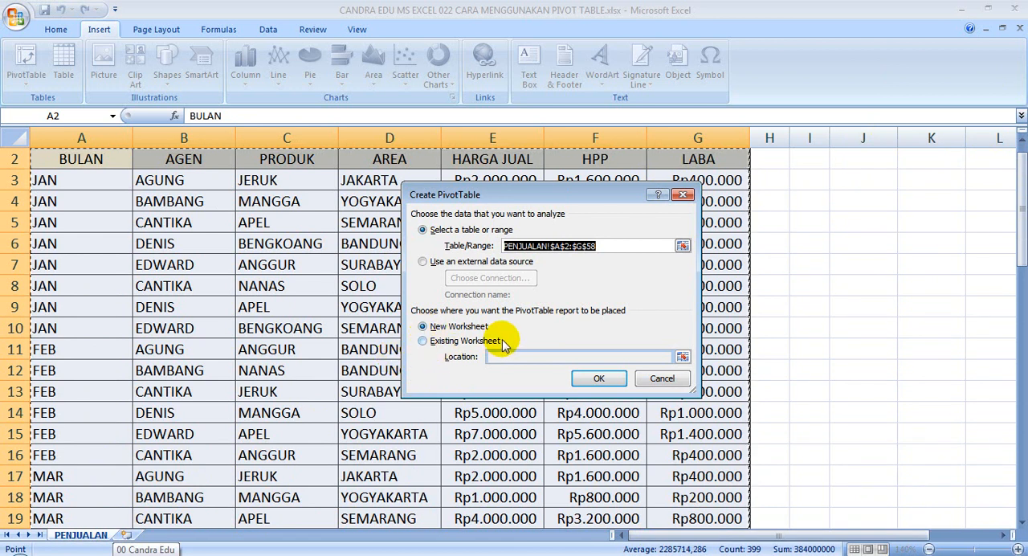
left_click(423, 328)
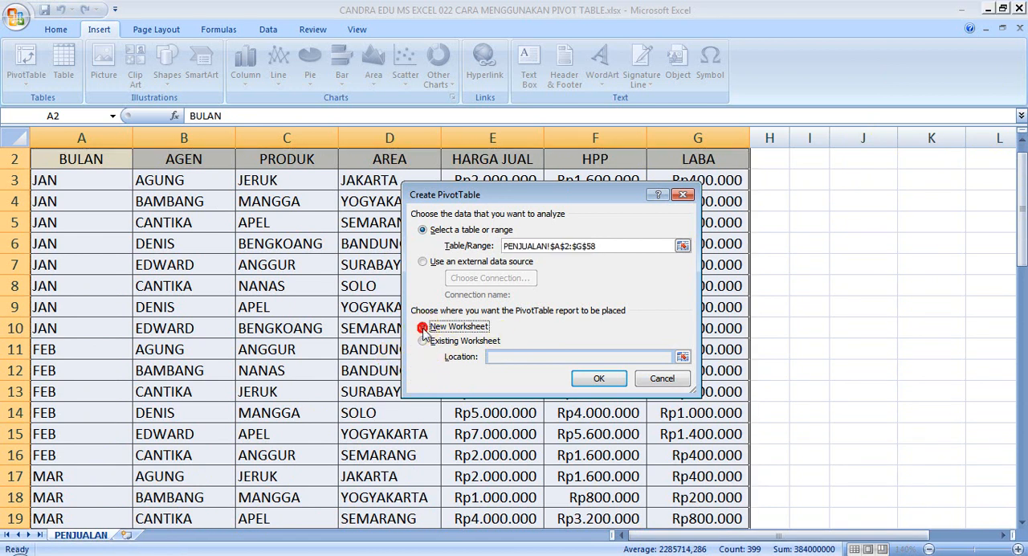
left_click(598, 380)
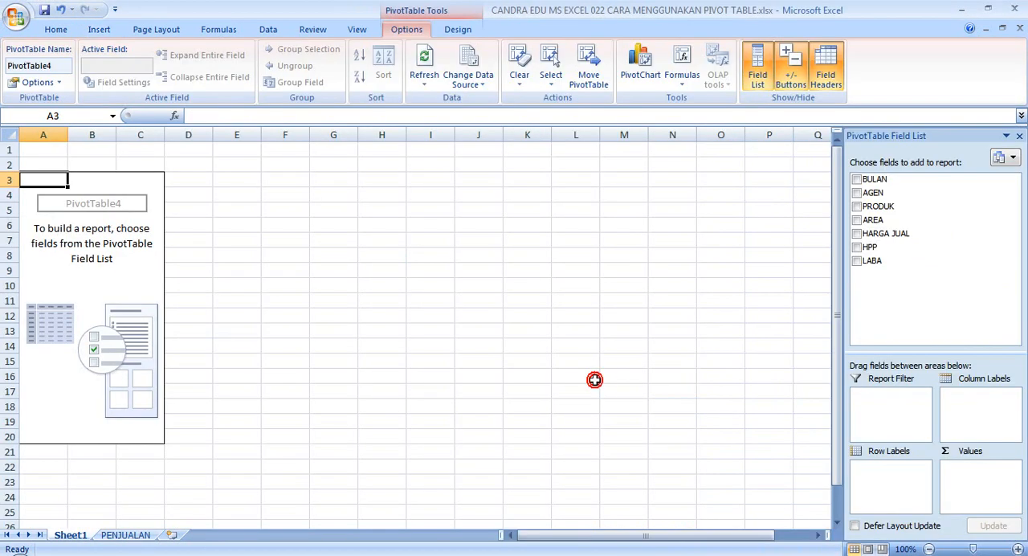
Rename the new pivot worksheet as PIVOTP ENJUALAN.
double_click(69, 535)
type("PIVOTPENJUALAN")
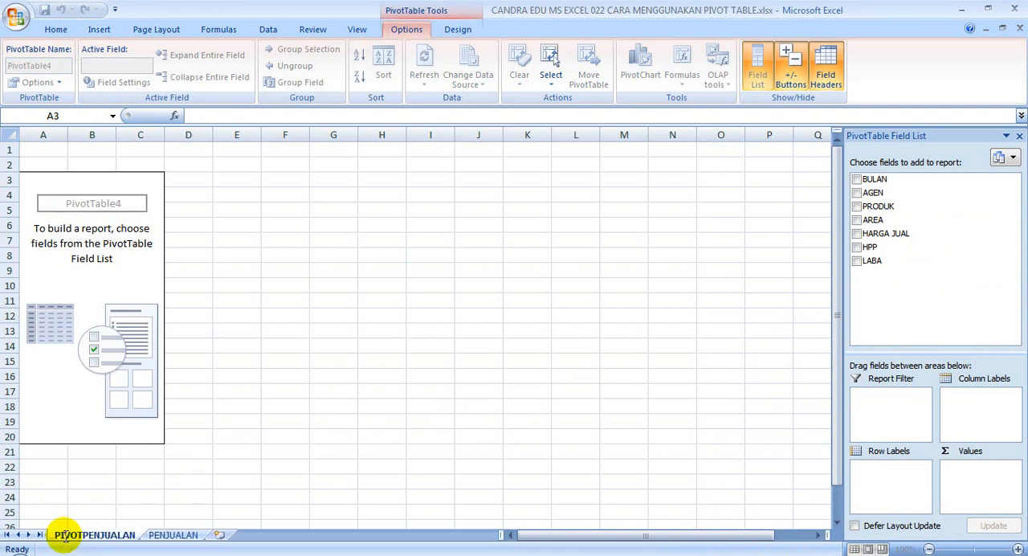
left_click(89, 531)
key("Return")
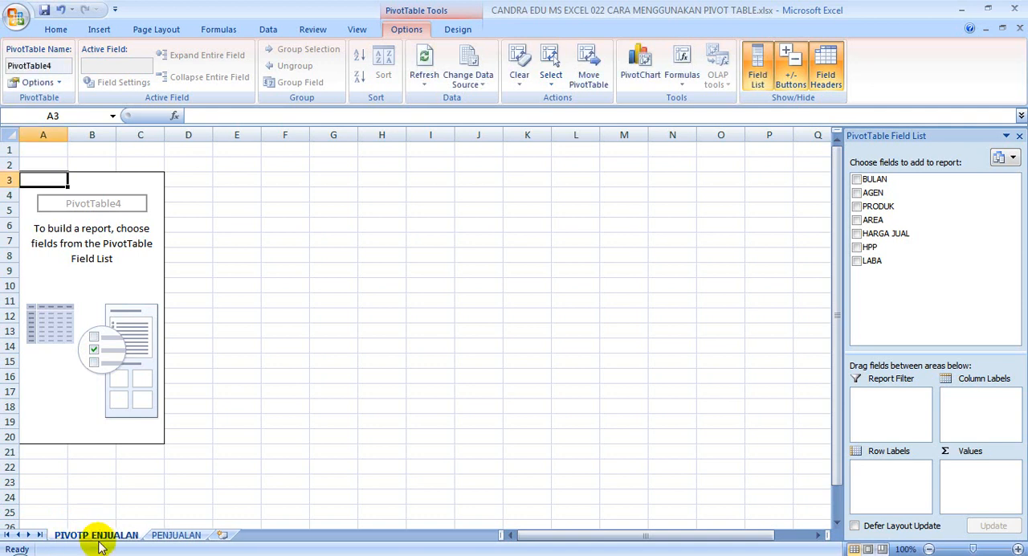
Check how the PivotTable field list responds to selecting cells inside and outside the empty pivot area.
left_click(250, 287)
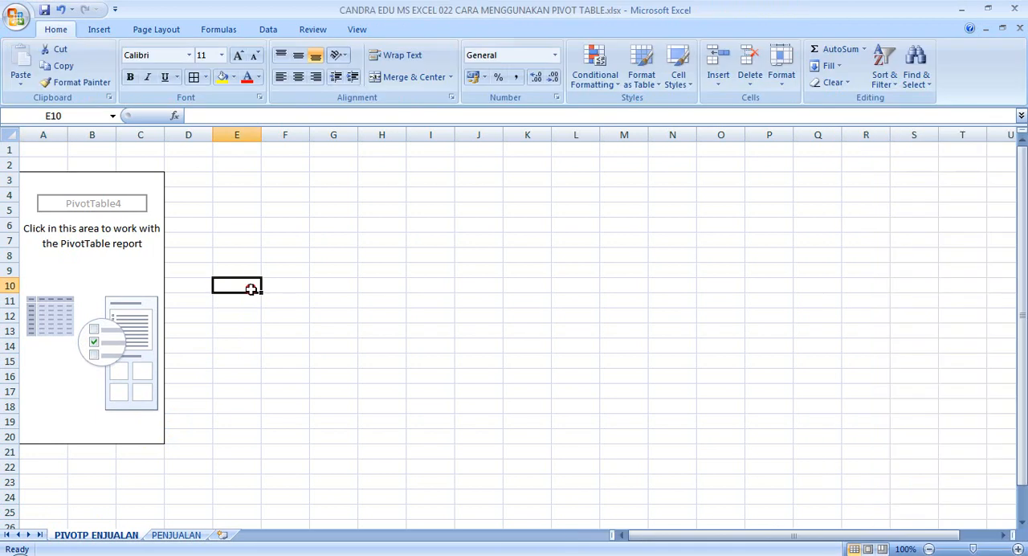
left_click(119, 233)
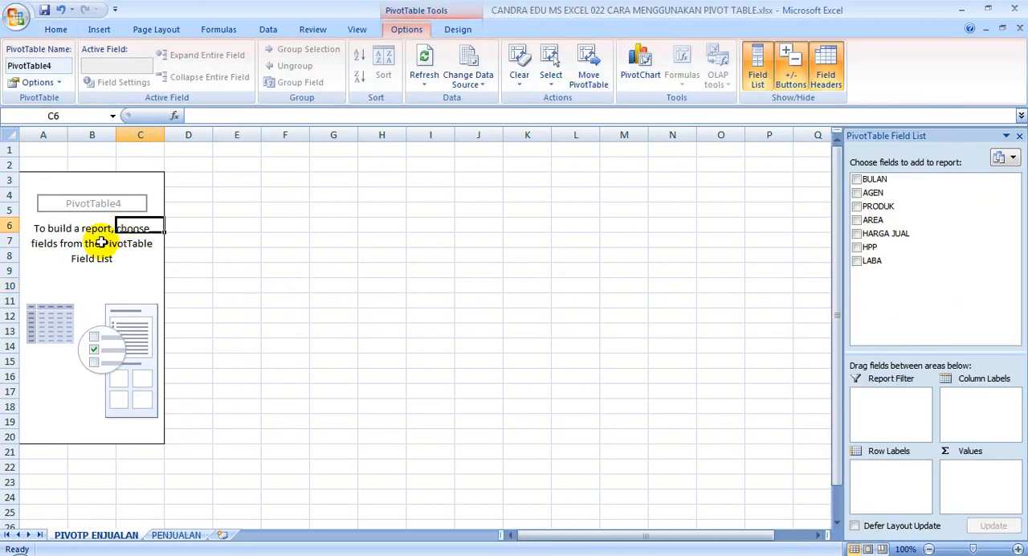
left_click(228, 260)
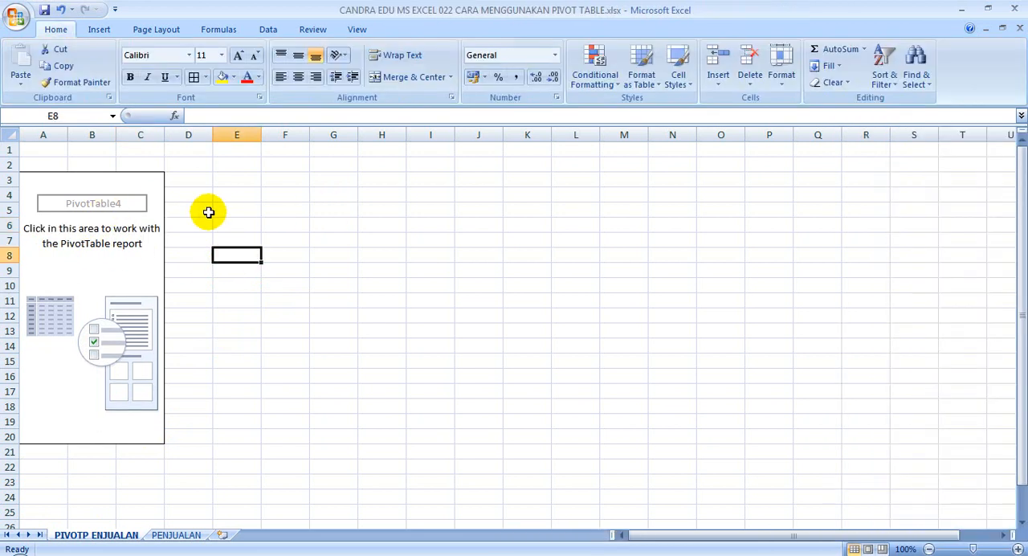
left_click(141, 181)
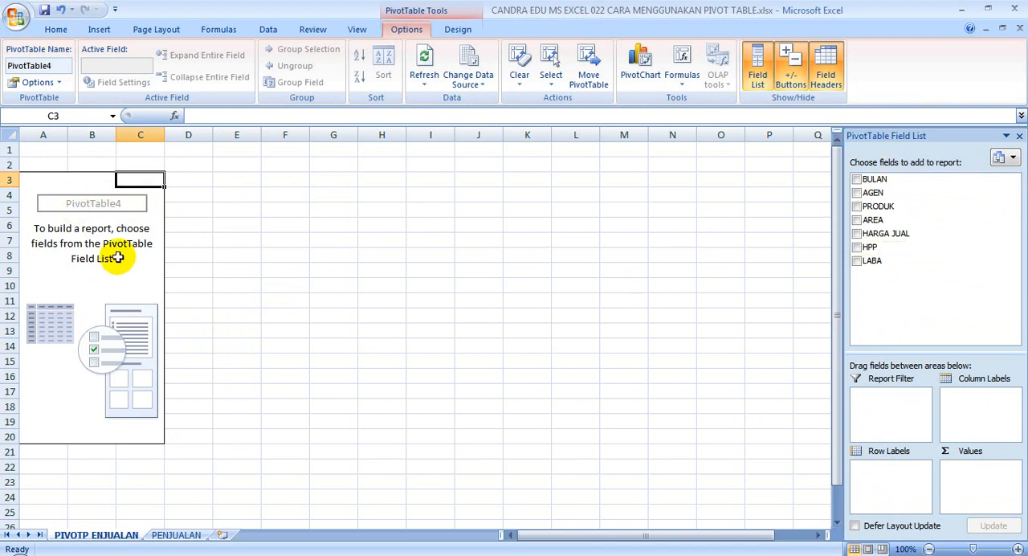
left_click(265, 180)
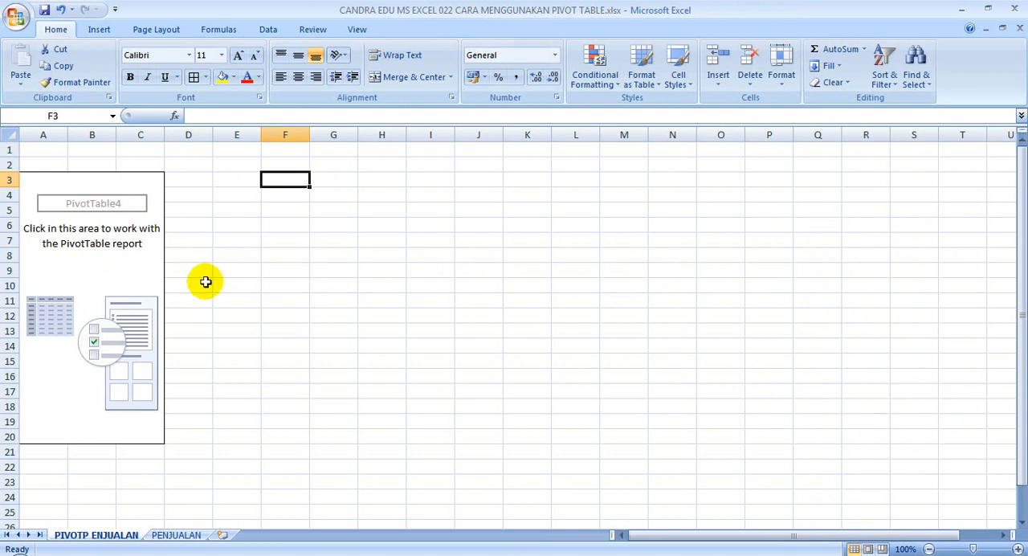
left_click(88, 182)
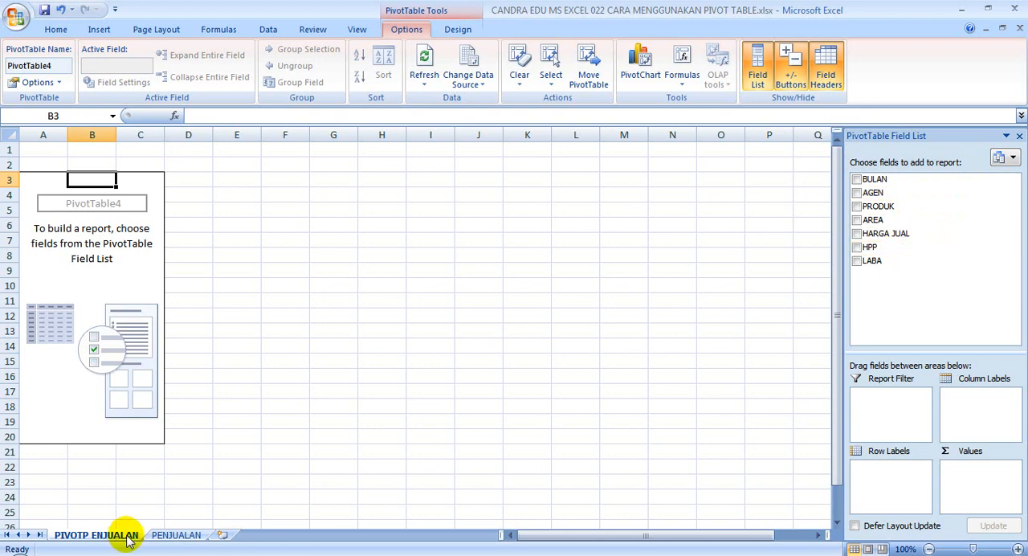
Examine the AGEN and LABA columns of the source data on the PENJUALAN sheet.
left_click(178, 536)
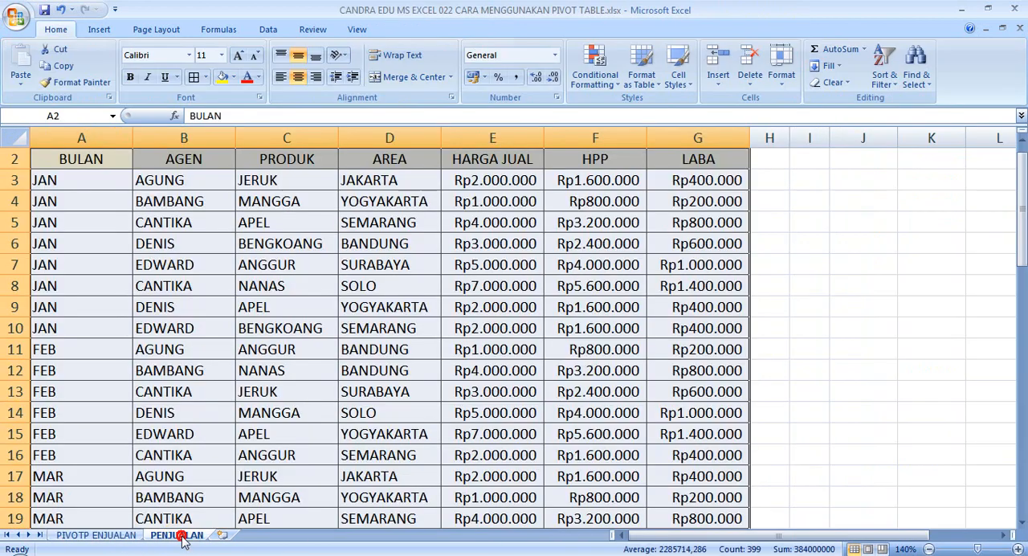
scroll(167, 381, "up", 4)
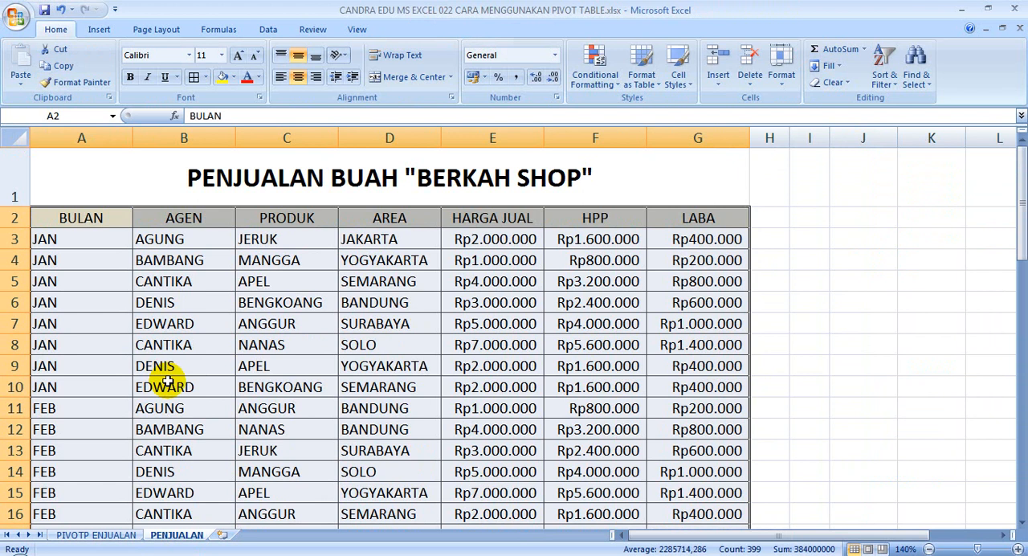
left_click(695, 237)
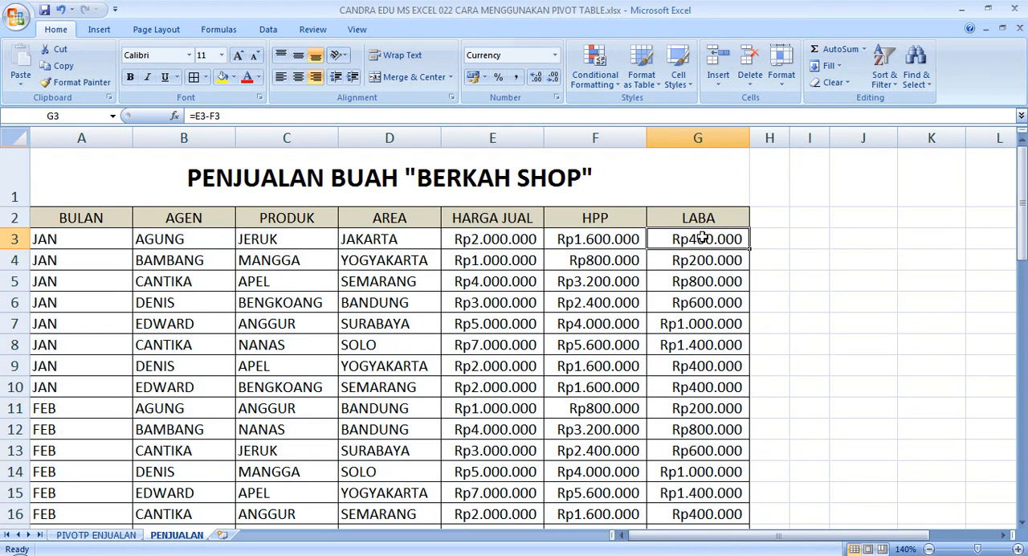
left_click(205, 242)
left_click(182, 325)
left_click(196, 239)
left_click_drag(197, 239, 198, 321)
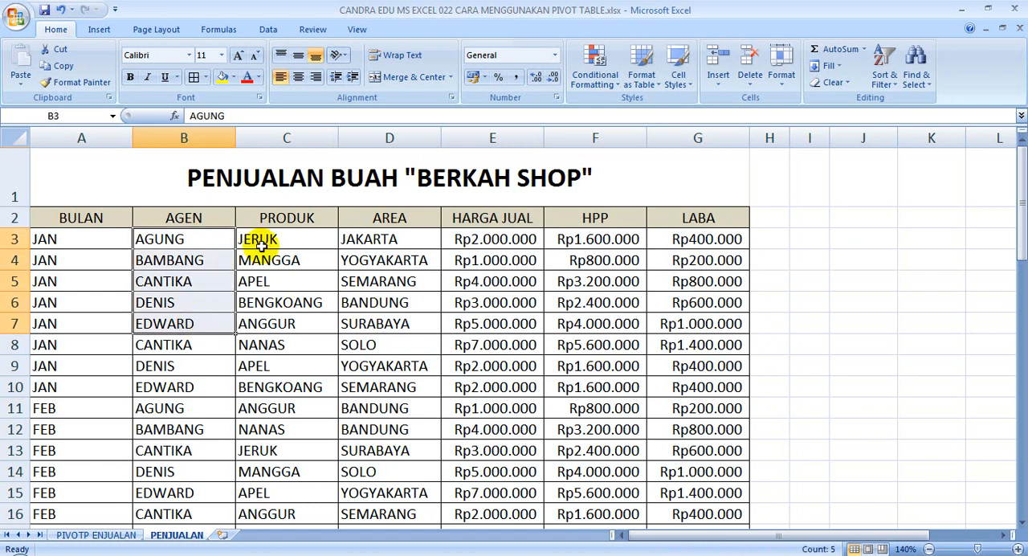
left_click_drag(677, 239, 678, 304)
left_click_drag(201, 243, 184, 305)
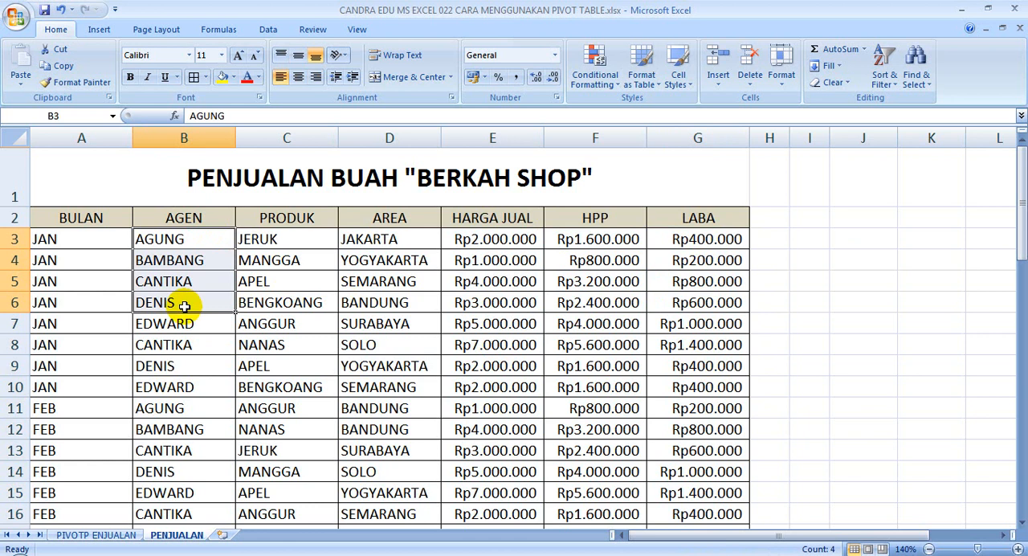
On the PIVOTP ENJUALAN sheet, add AGEN as the pivot table's row labels and LABA as its summed values.
left_click(96, 537)
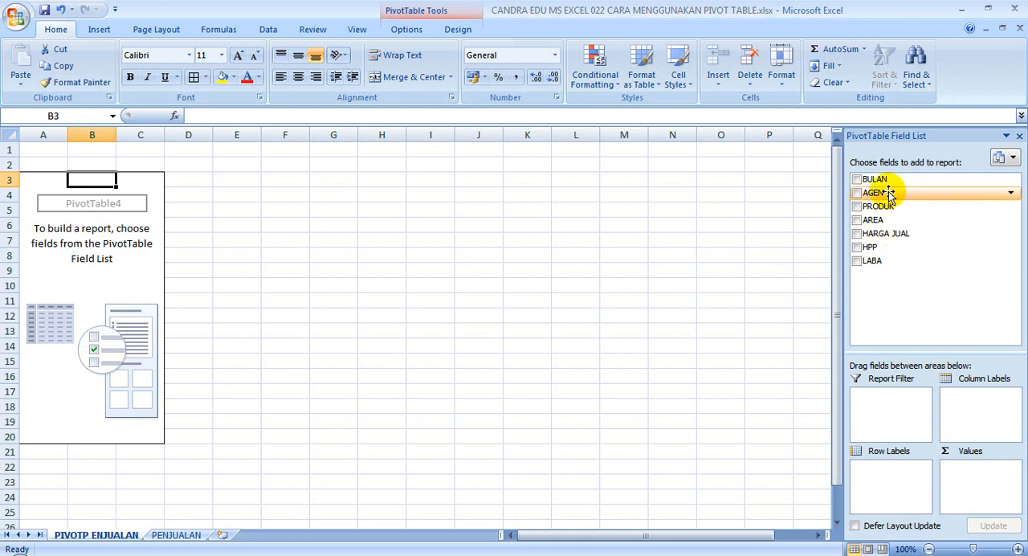
left_click_drag(889, 193, 900, 487)
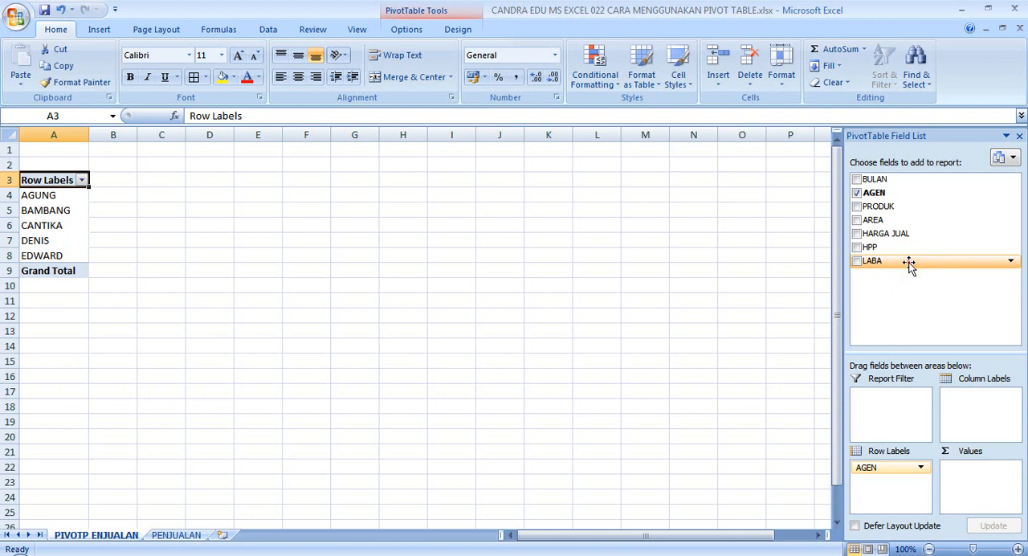
left_click_drag(912, 268, 975, 485)
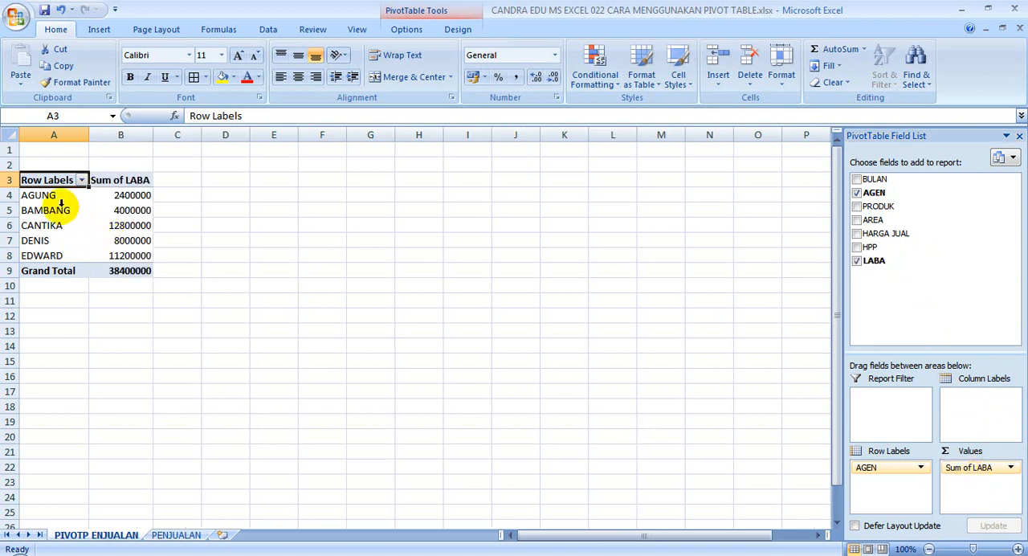
Compare the source records on the PENJUALAN sheet with the pivot table's profit summary per agent.
left_click(170, 535)
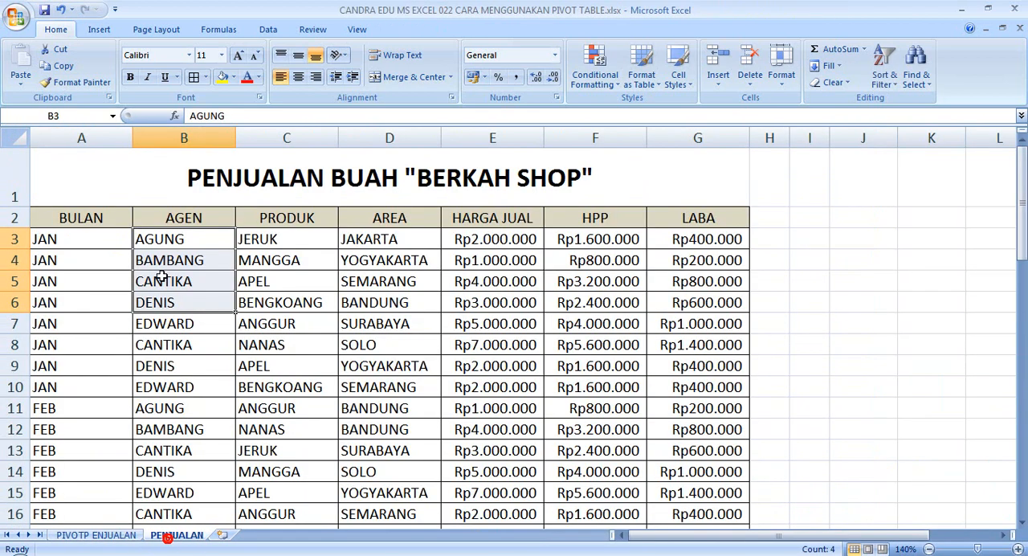
left_click(255, 433)
left_click(120, 535)
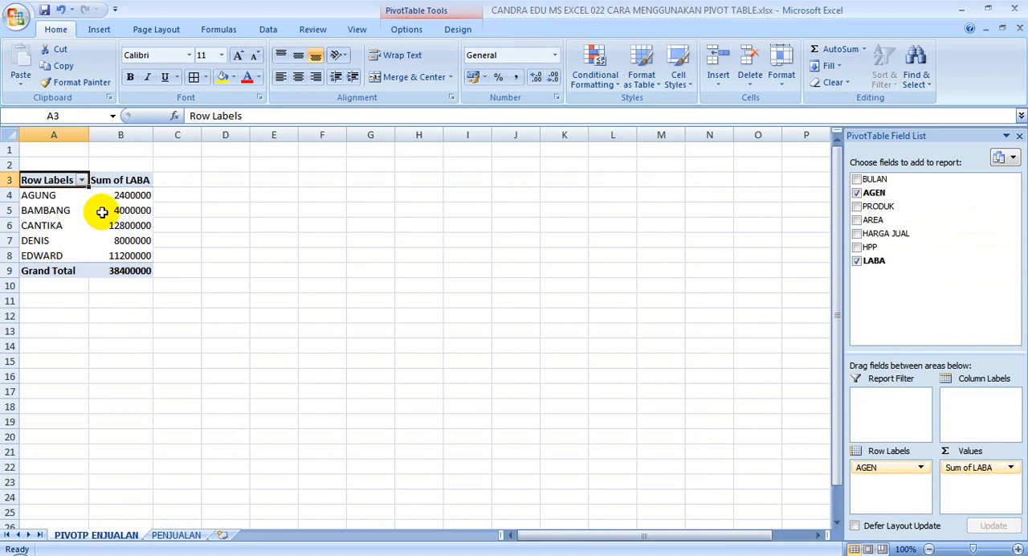
Apply Comma Style to the Sum of LABA values, including the grand total, in B4:B9.
mouse_move(101, 201)
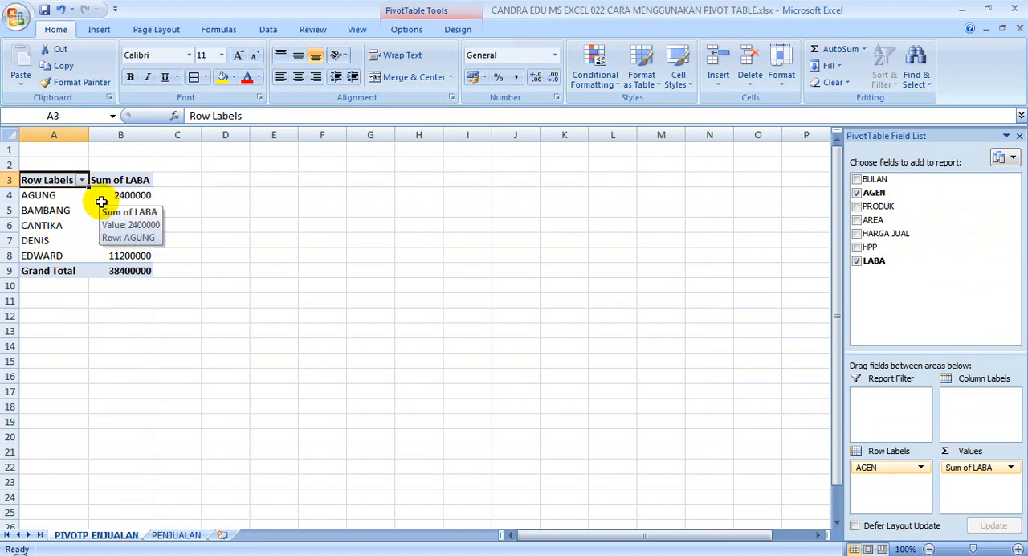
left_click(34, 199)
left_click(124, 196)
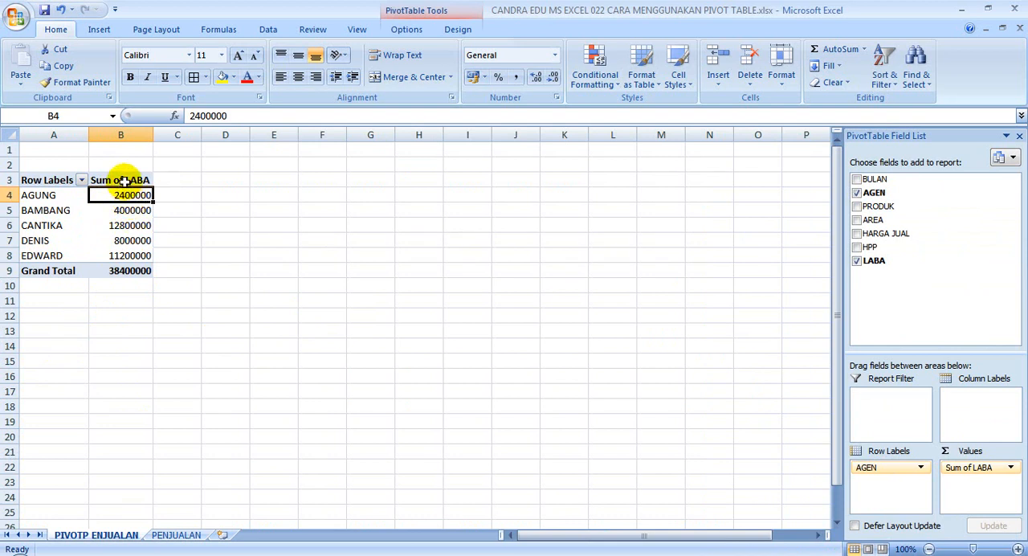
left_click_drag(126, 195, 120, 270)
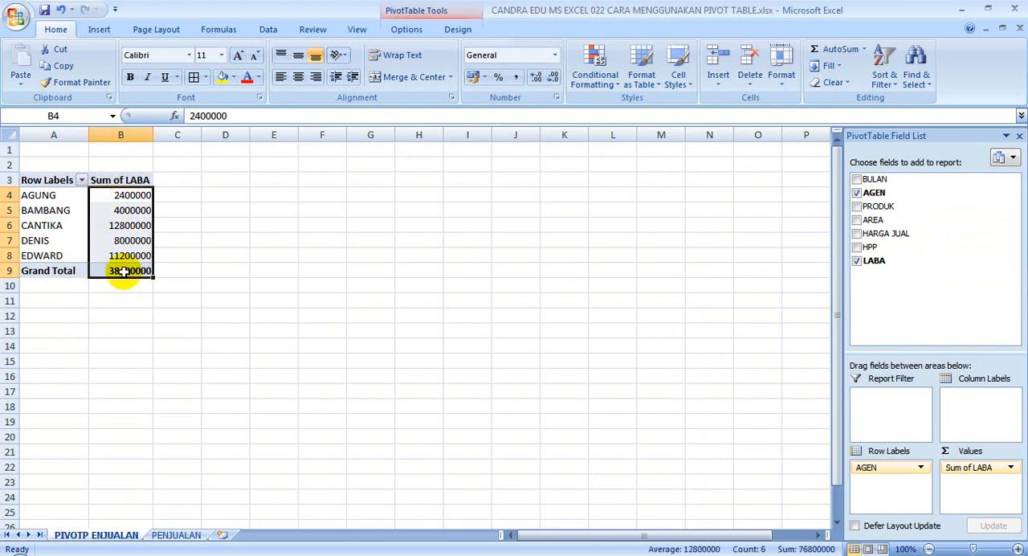
left_click(517, 80)
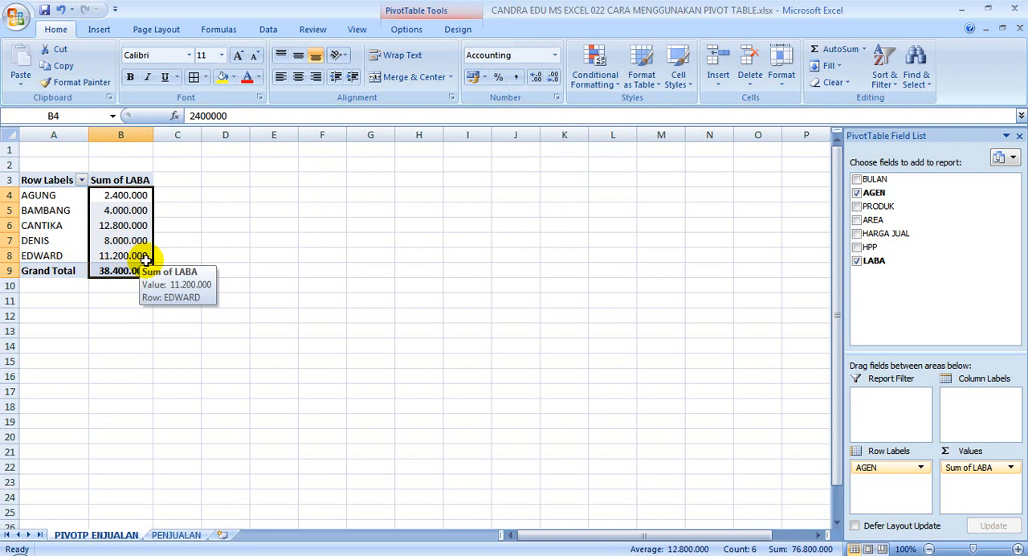
Examine the Sum of LABA values per agent against the grand total in the pivot table.
left_click(178, 272)
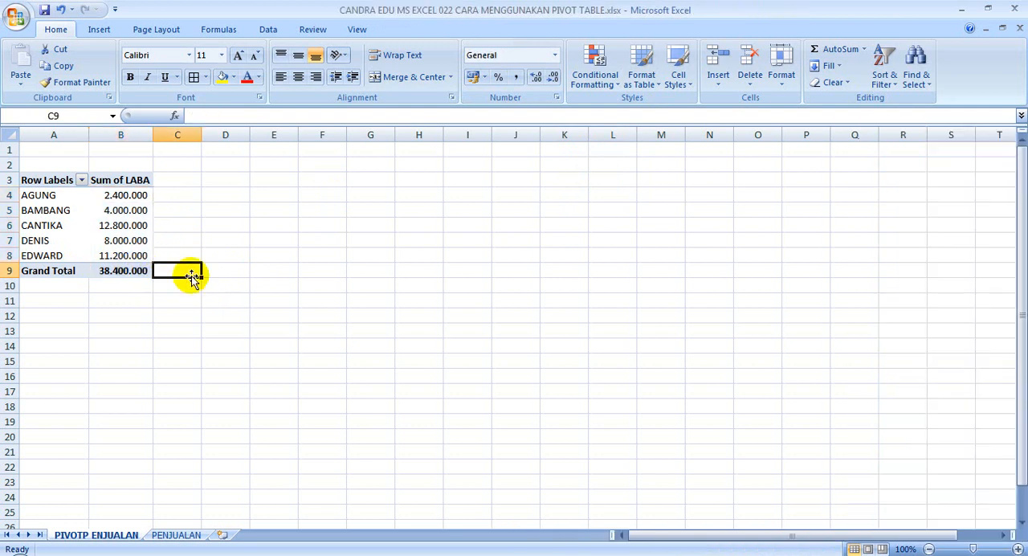
left_click(168, 299)
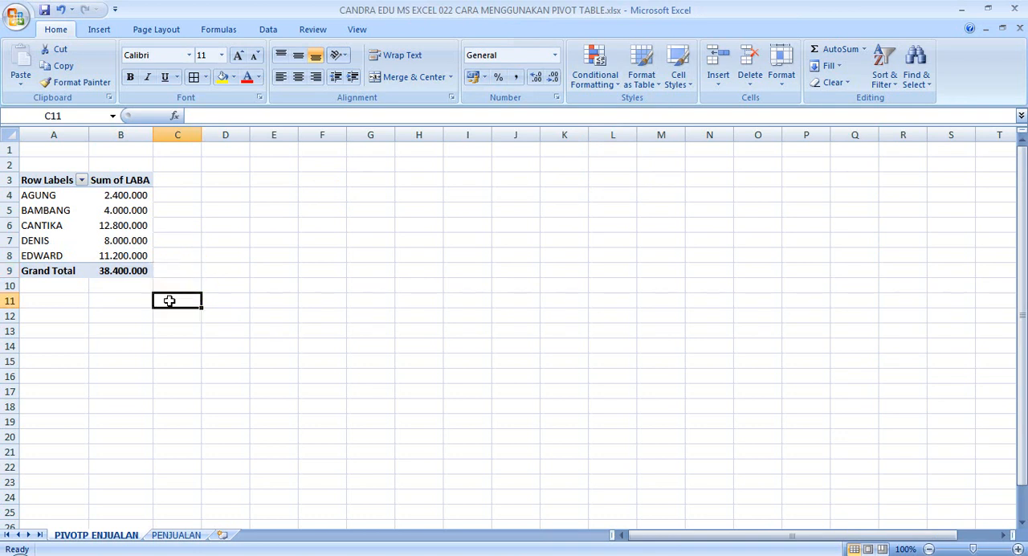
left_click(59, 271)
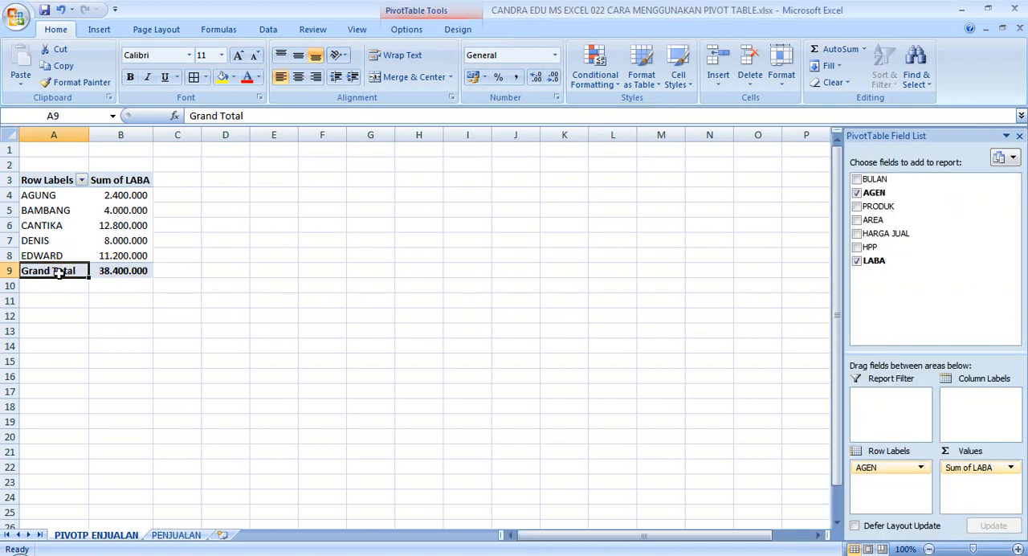
left_click(128, 272)
left_click_drag(128, 195, 128, 255)
left_click(59, 281)
left_click(104, 276)
left_click(63, 279)
left_click(67, 266)
left_click(76, 270)
left_click(119, 272)
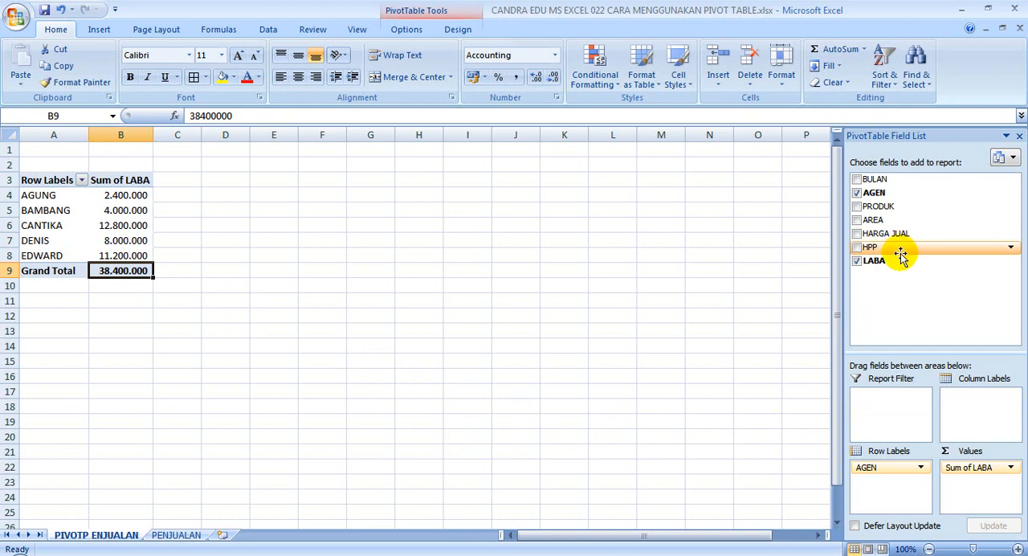
Add HARGA JUAL and HPP to the pivot table as summed values and place Sum of LABA after them.
left_click_drag(918, 237, 975, 493)
left_click_drag(888, 248, 967, 497)
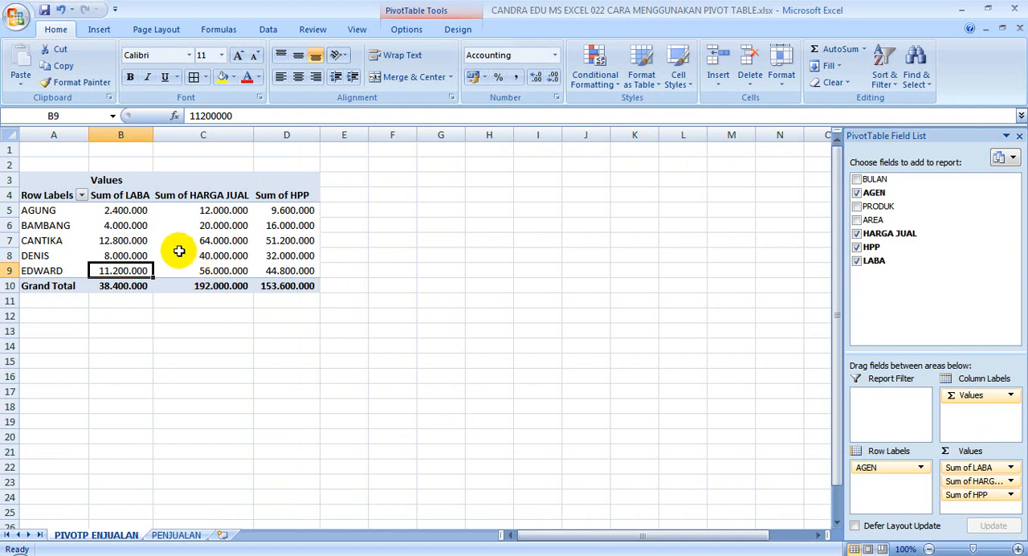
left_click(133, 194)
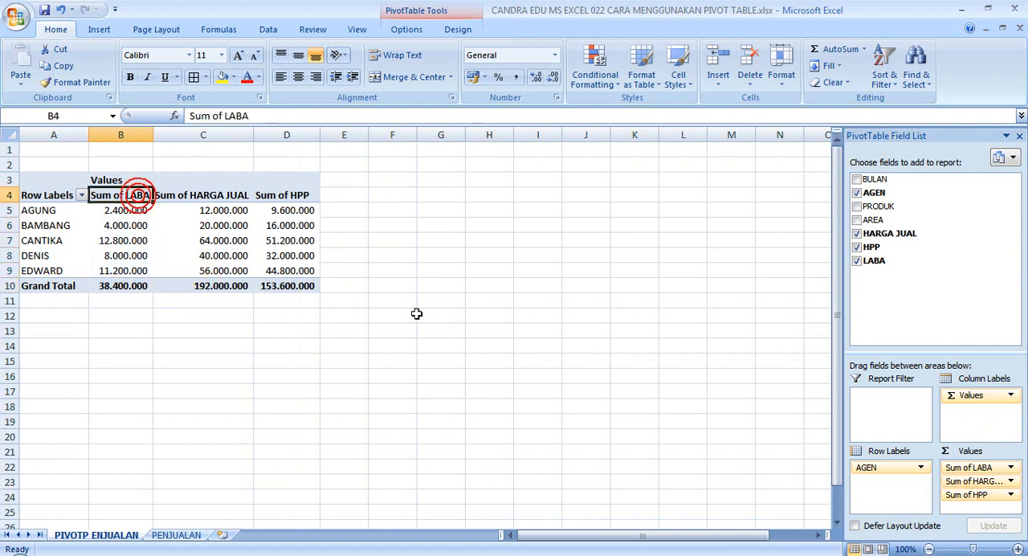
key("Right")
key("Right")
key("Right")
key("Left")
key("Left")
key("Left")
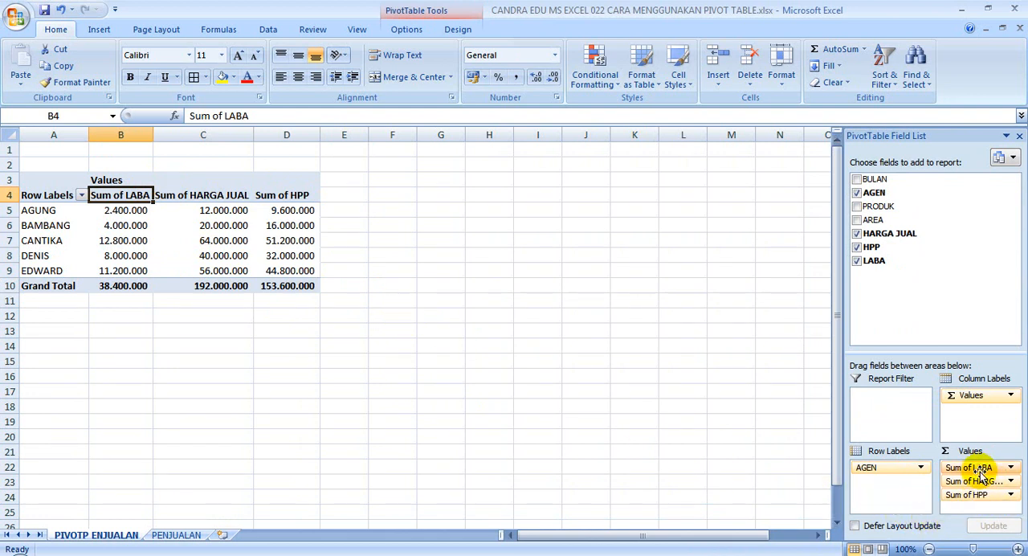
left_click_drag(985, 470, 992, 507)
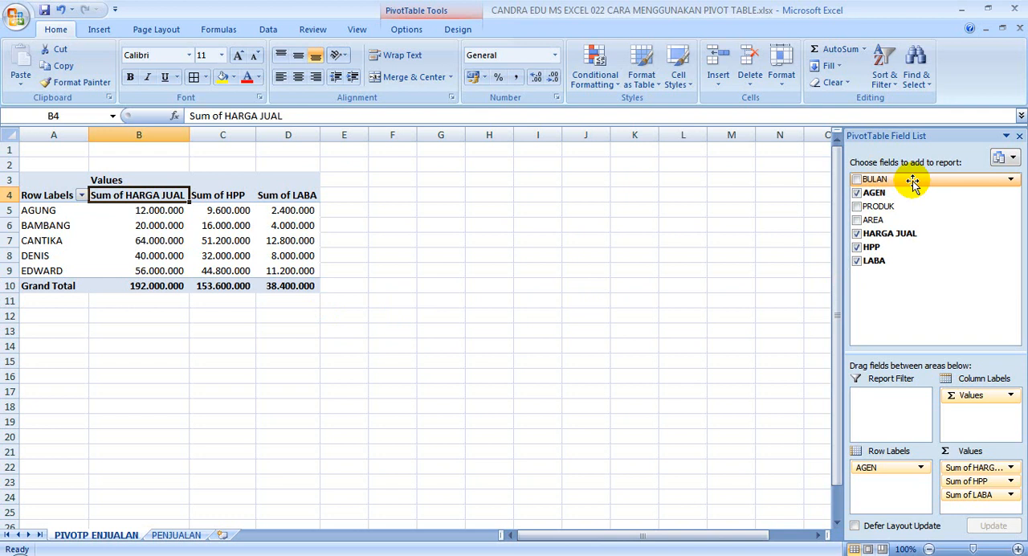
Add BULAN as the pivot table's report filter and filter the report to JAN.
mouse_move(915, 181)
left_mouse_down()
mouse_move(934, 275)
mouse_move(906, 413)
mouse_move(892, 408)
left_mouse_up()
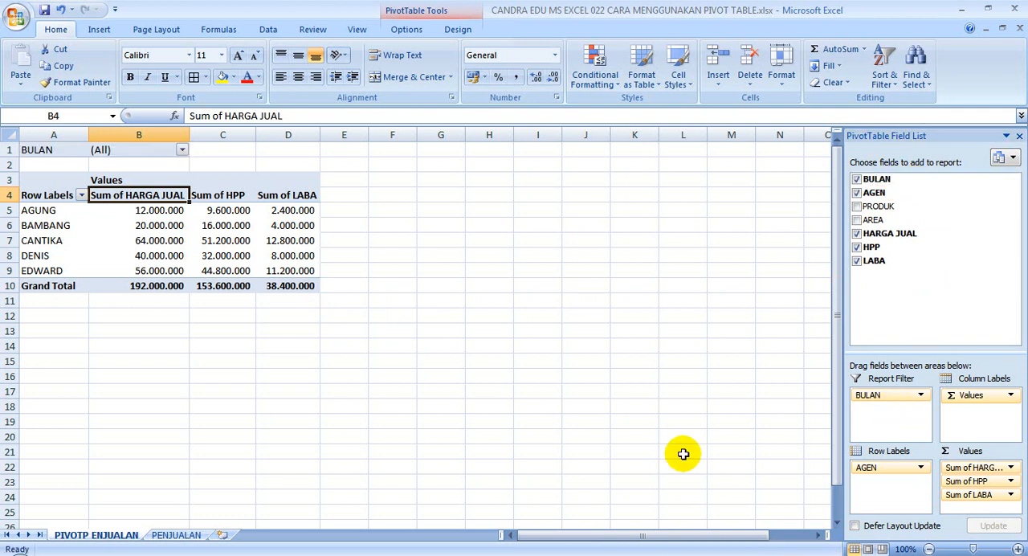
left_click(183, 151)
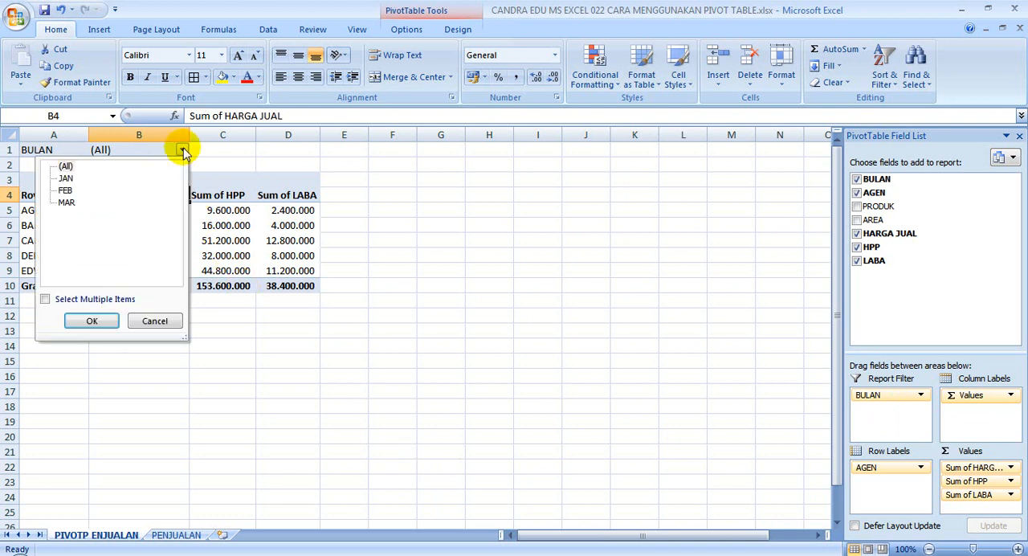
left_click(183, 151)
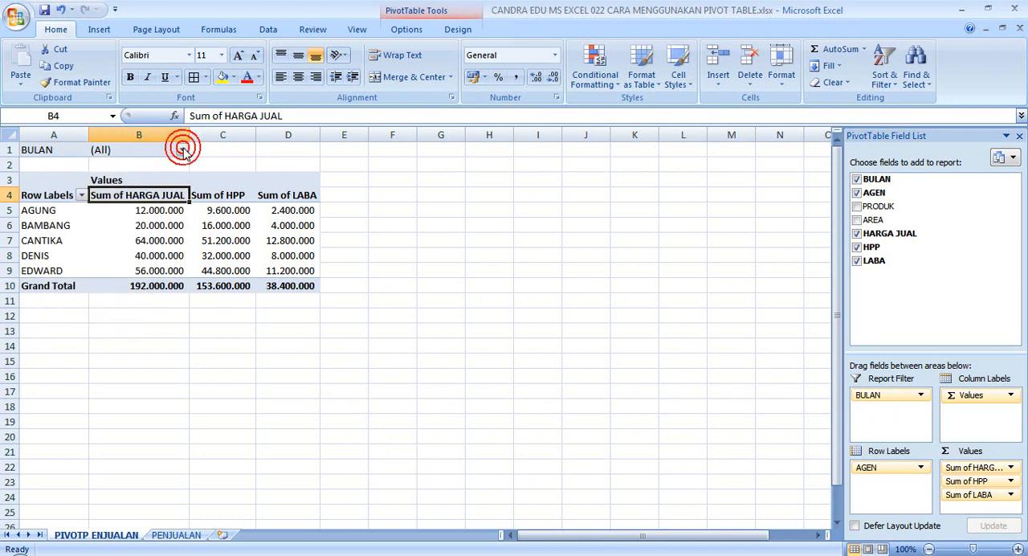
left_click(183, 151)
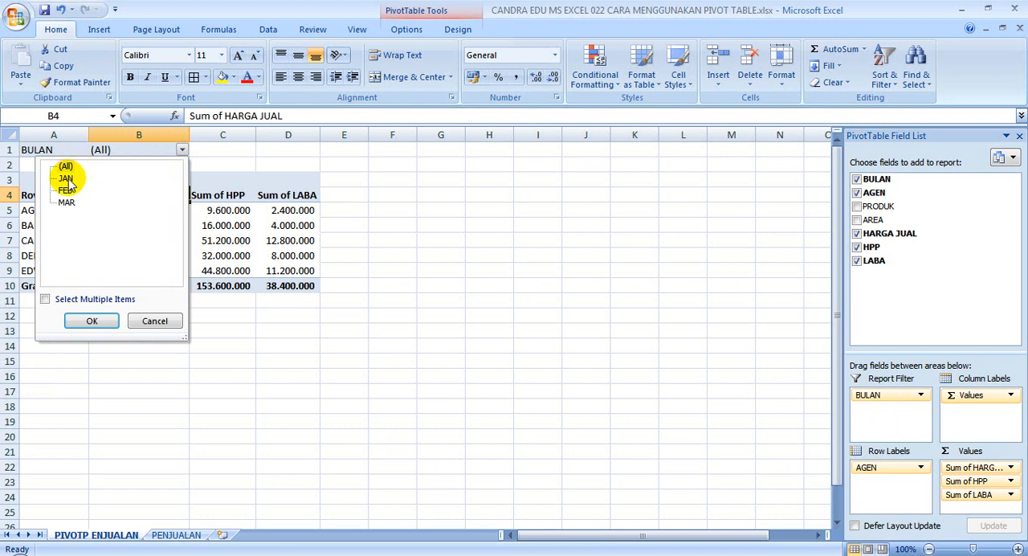
left_click(221, 148)
left_click(182, 149)
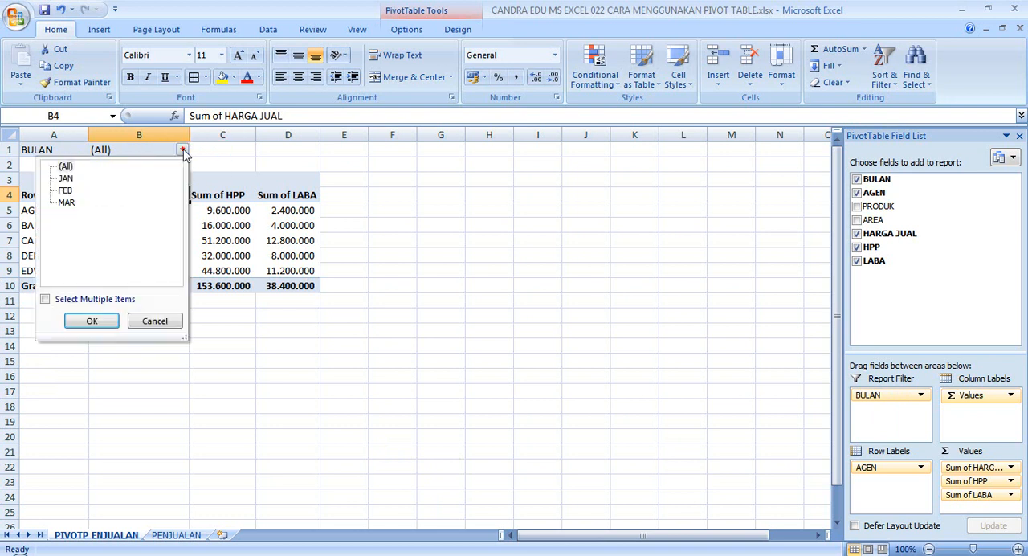
left_click(65, 178)
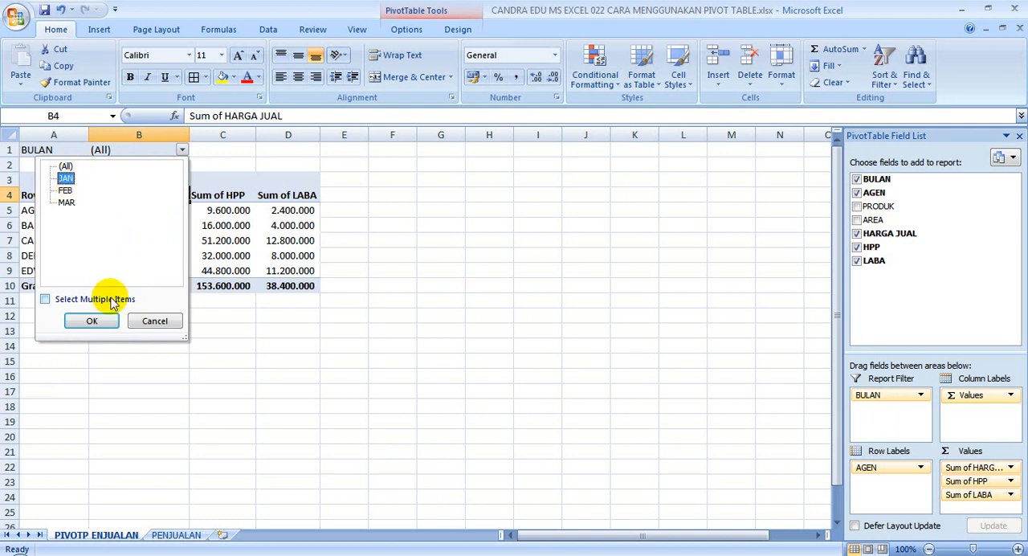
left_click(93, 321)
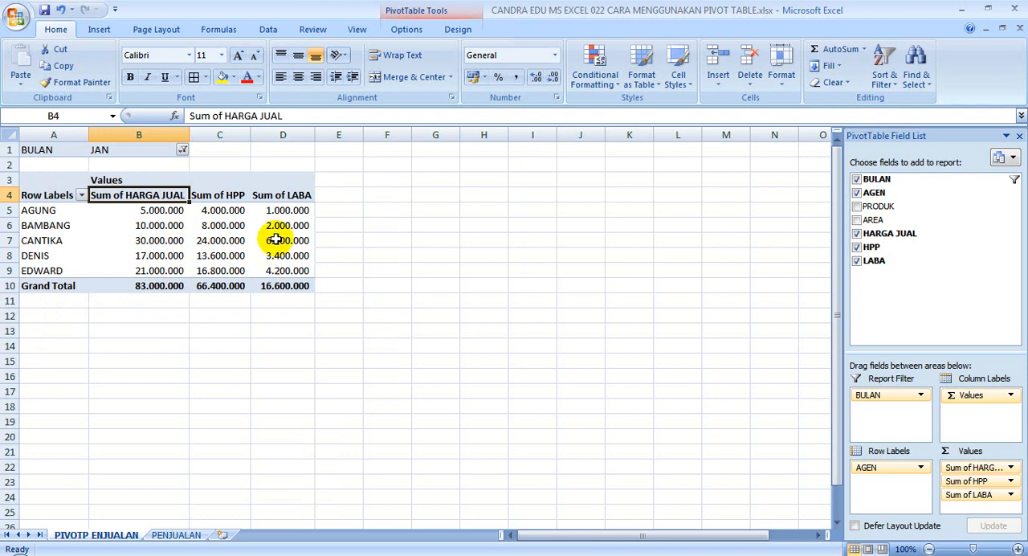
Allow multiple items in the BULAN filter and filter the report to JAN and FEB.
mouse_move(157, 255)
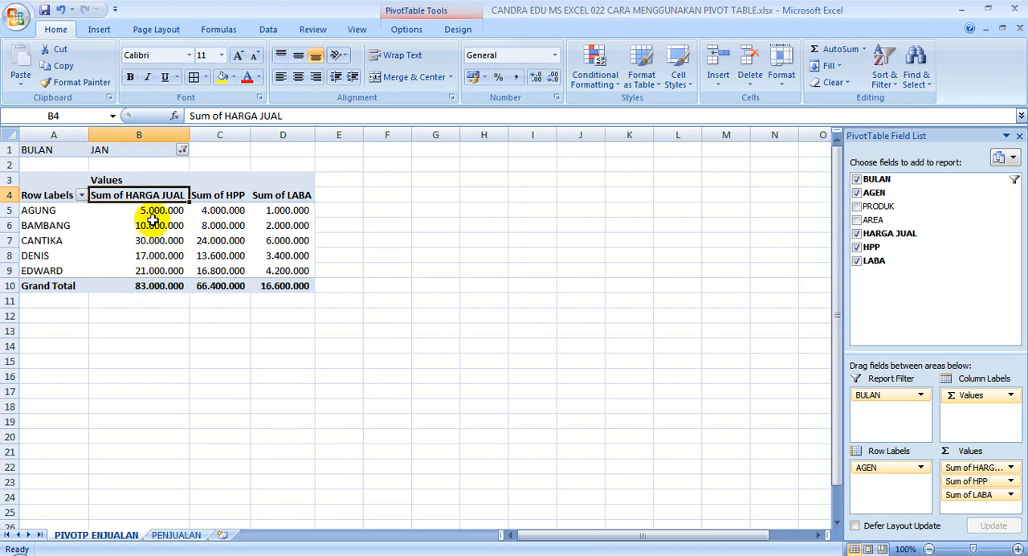
left_click(183, 151)
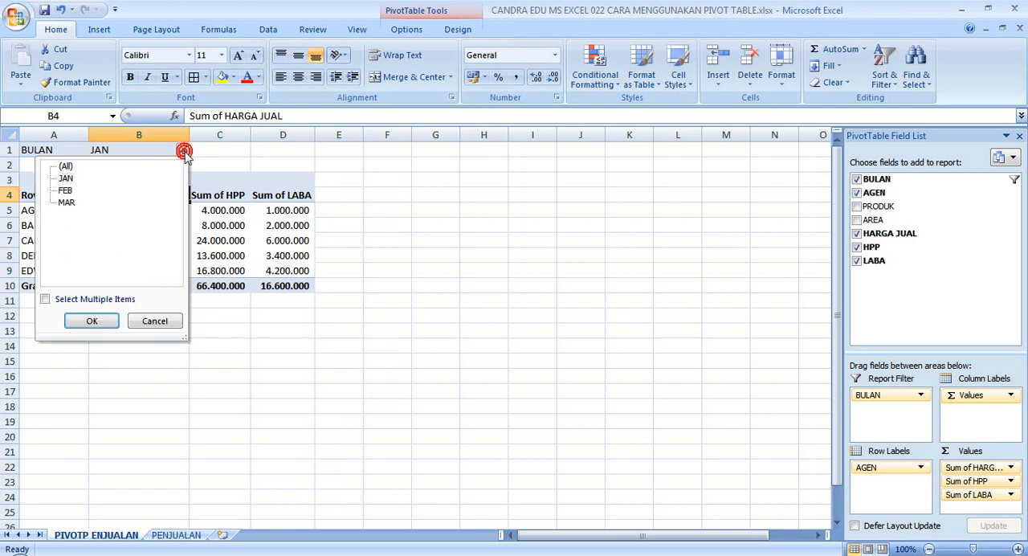
left_click(64, 191)
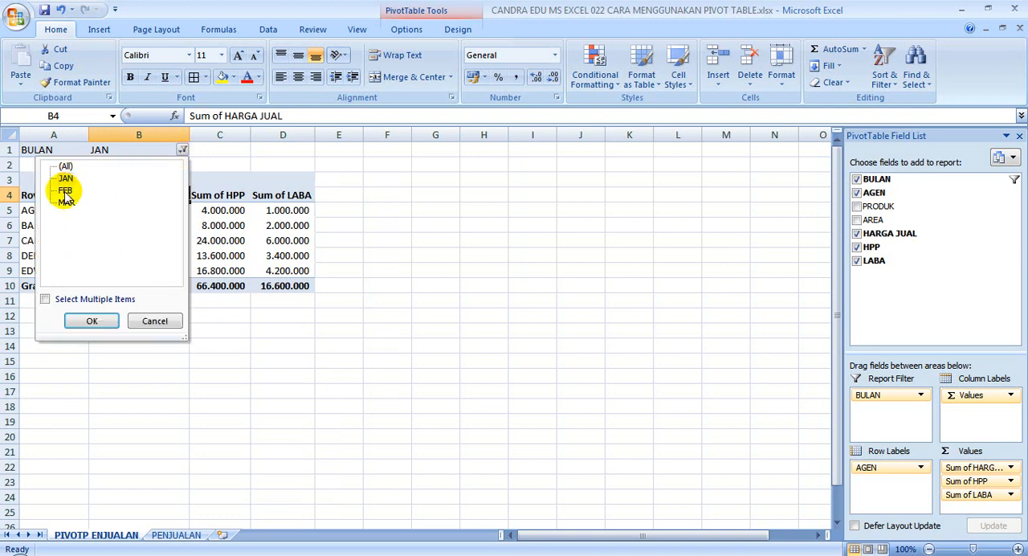
left_click(64, 179)
left_click(65, 190)
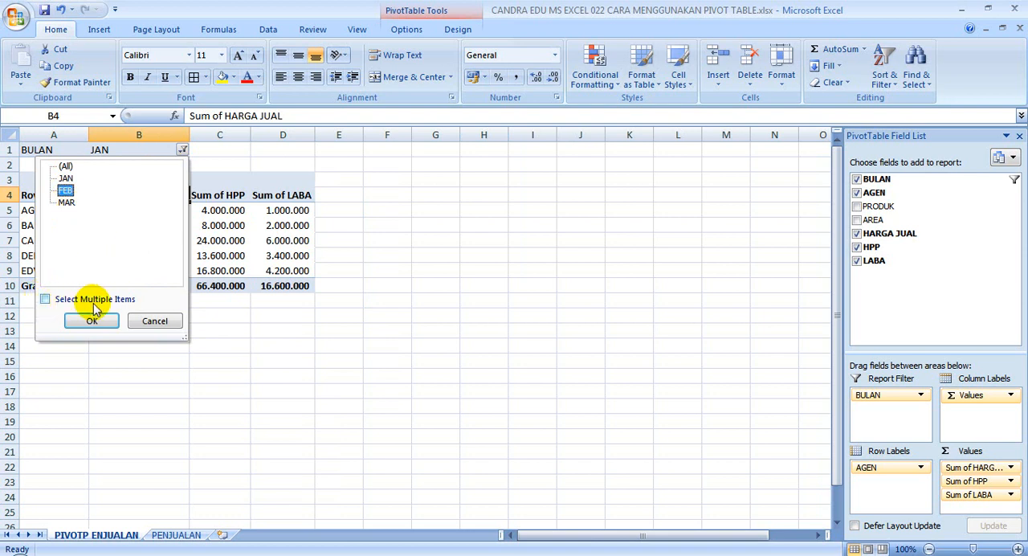
left_click(45, 300)
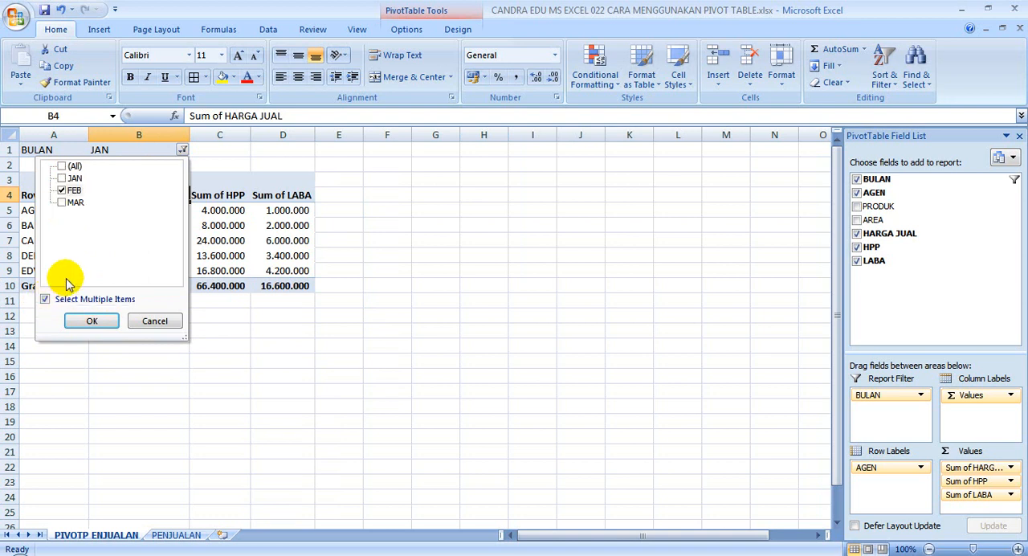
left_click(62, 178)
left_click(102, 323)
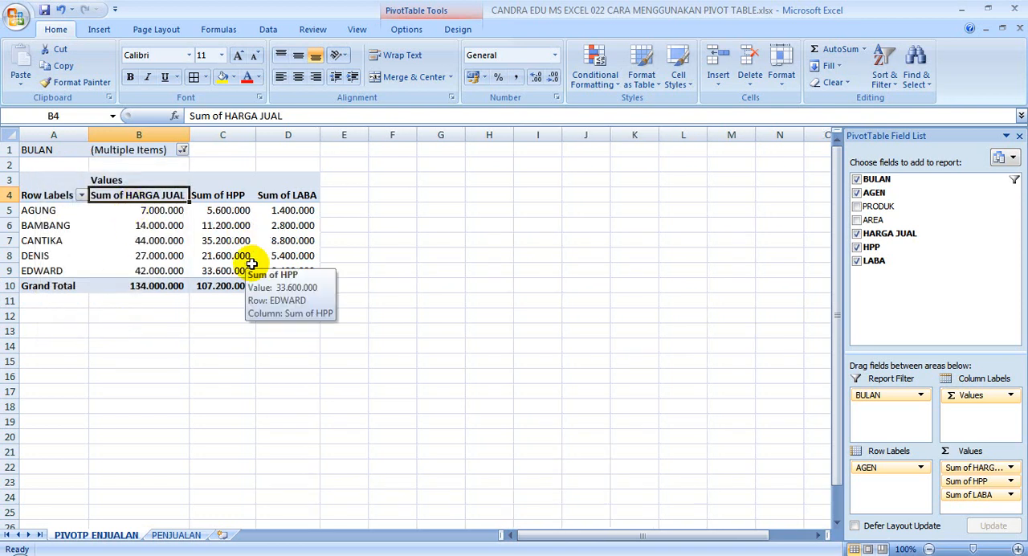
Switch multiple selection off and on again in the BULAN filter, and reselect JAN and FEB.
left_click(183, 150)
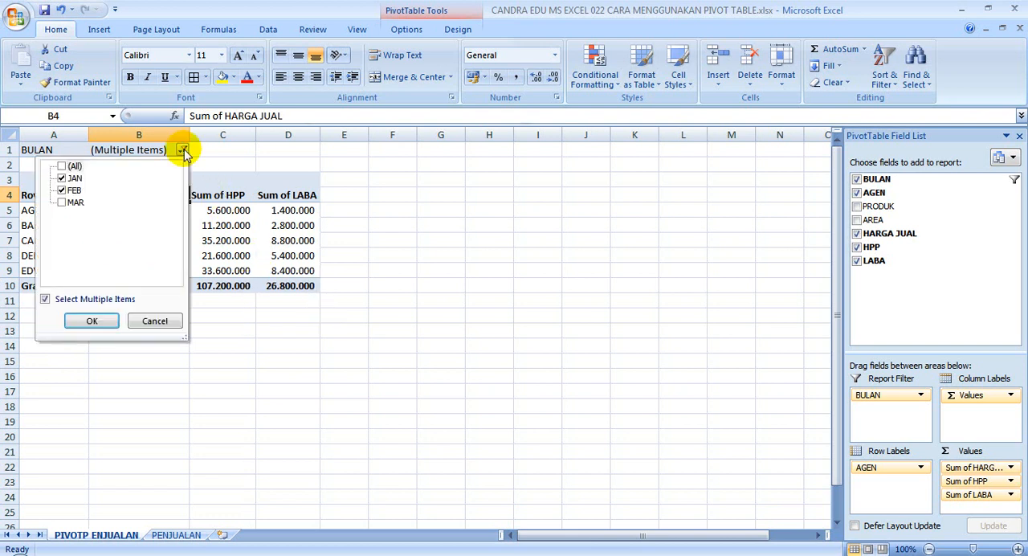
left_click(45, 299)
left_click(68, 178)
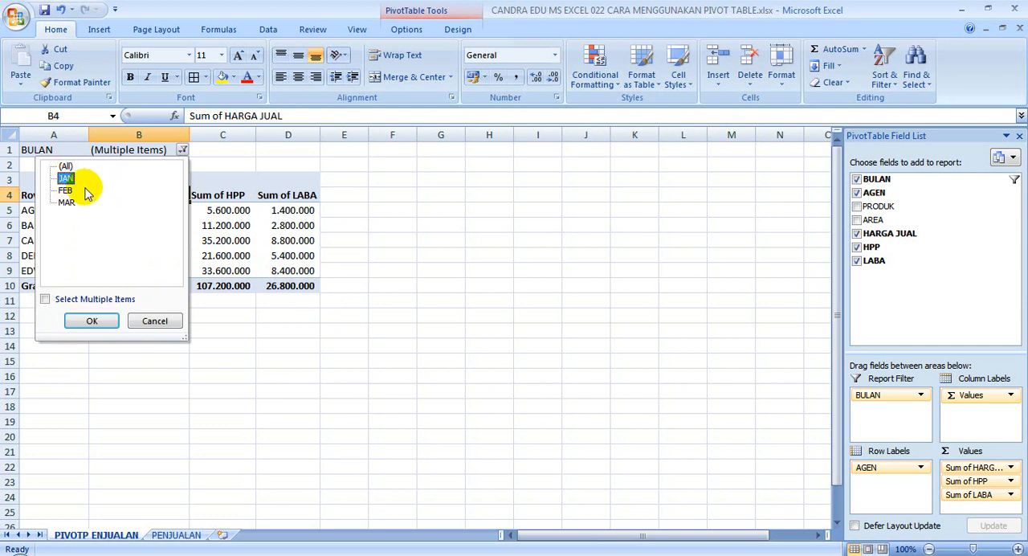
left_click(46, 299)
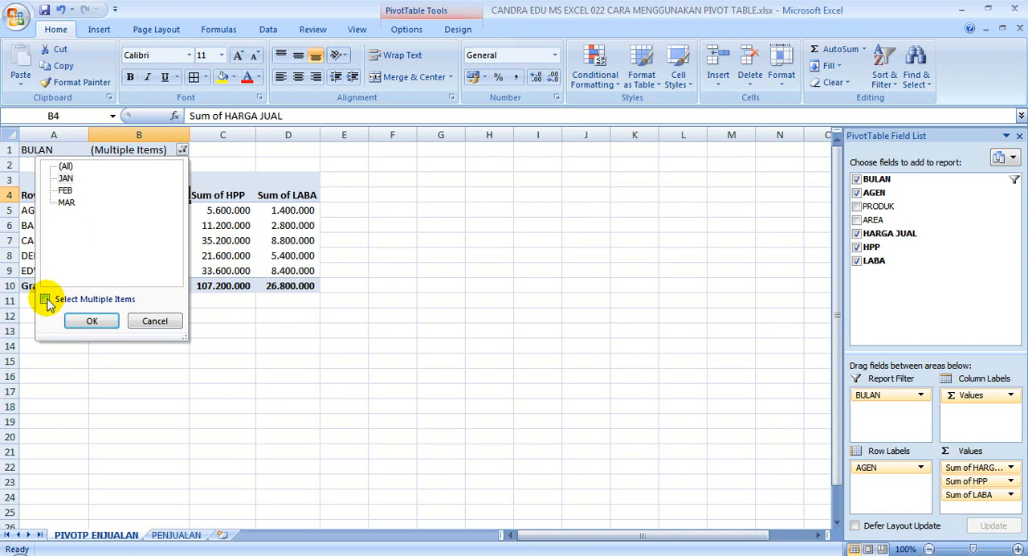
left_click(46, 299)
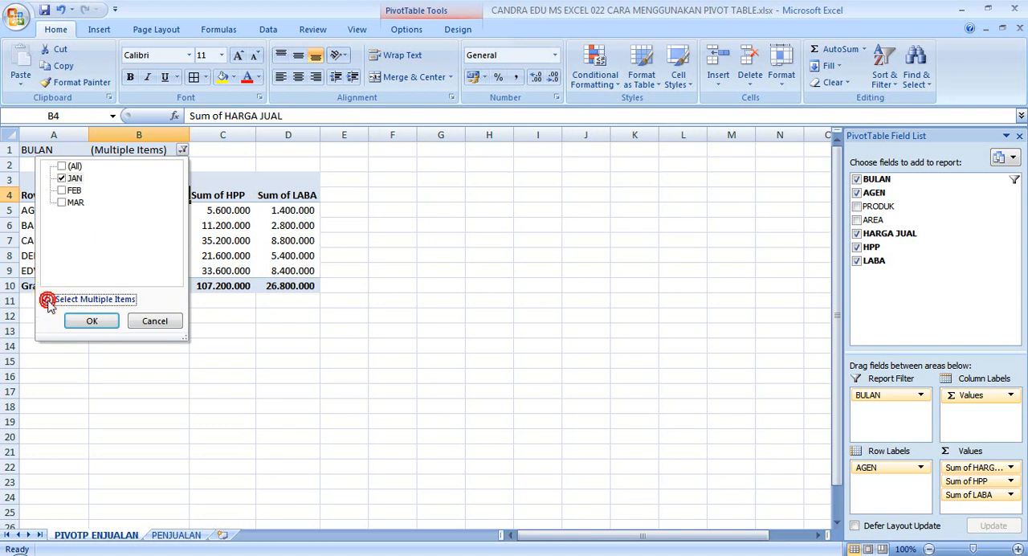
left_click(63, 190)
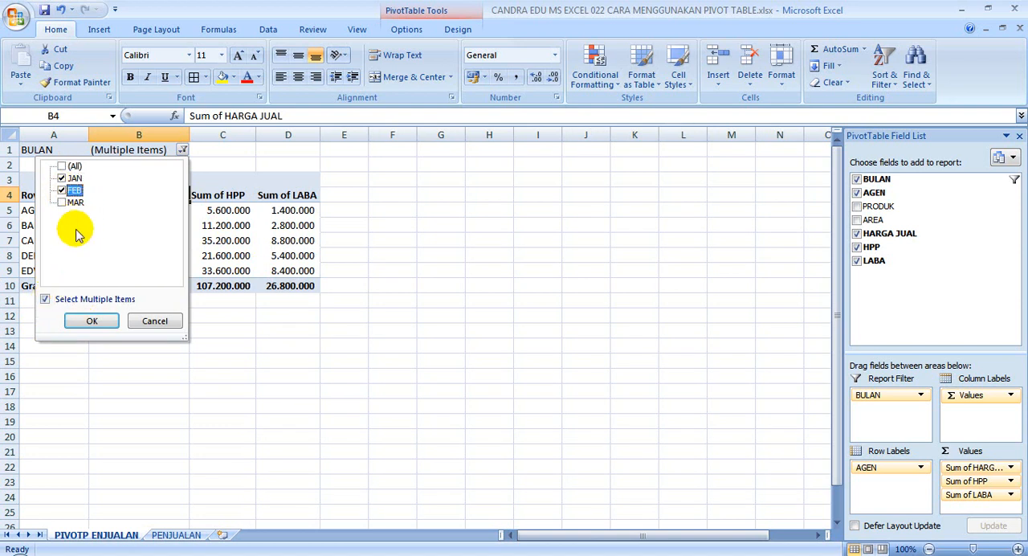
left_click(102, 320)
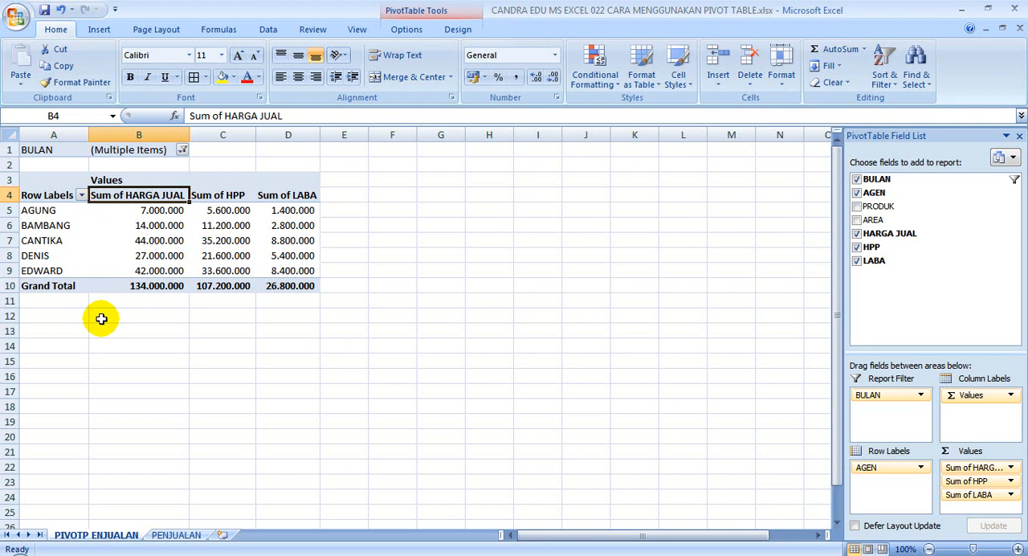
Clear the pivot table layout by removing BULAN, the summed values and AGEN from it.
mouse_move(178, 275)
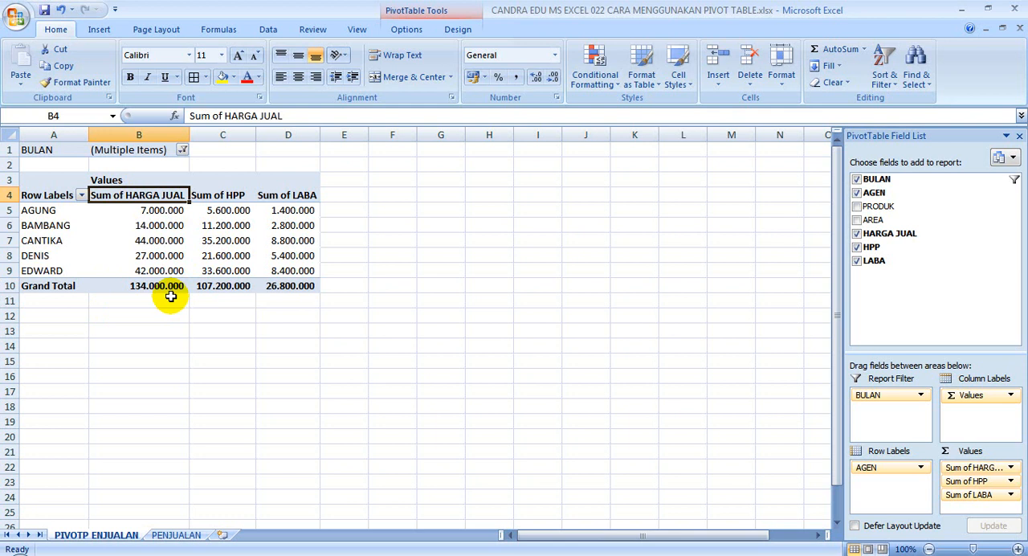
left_click_drag(916, 394, 905, 302)
left_click_drag(970, 405, 872, 310)
left_click_drag(911, 469, 900, 322)
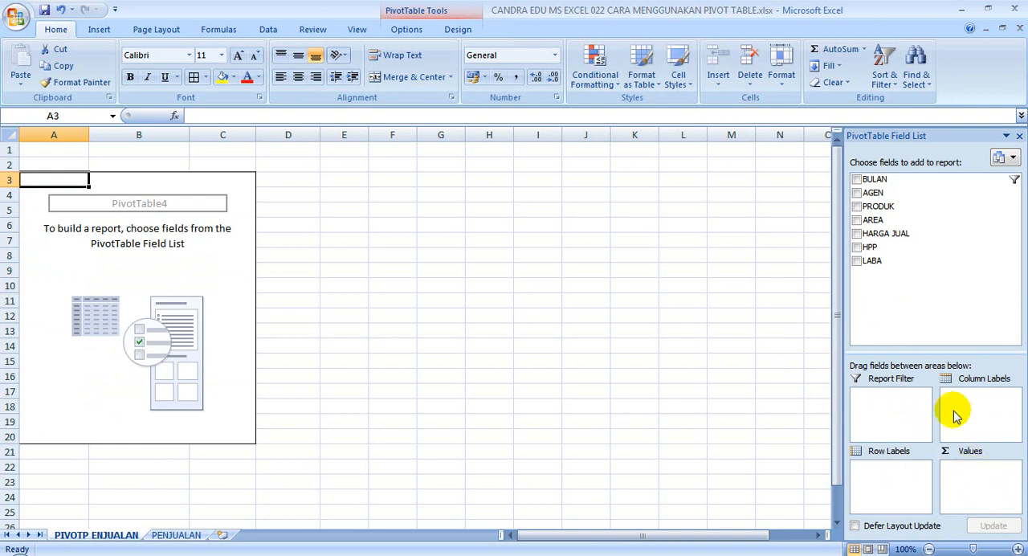
Rebuild the pivot table with LABA as summed values, AGEN as row labels and BULAN as column labels.
left_click_drag(895, 265, 971, 482)
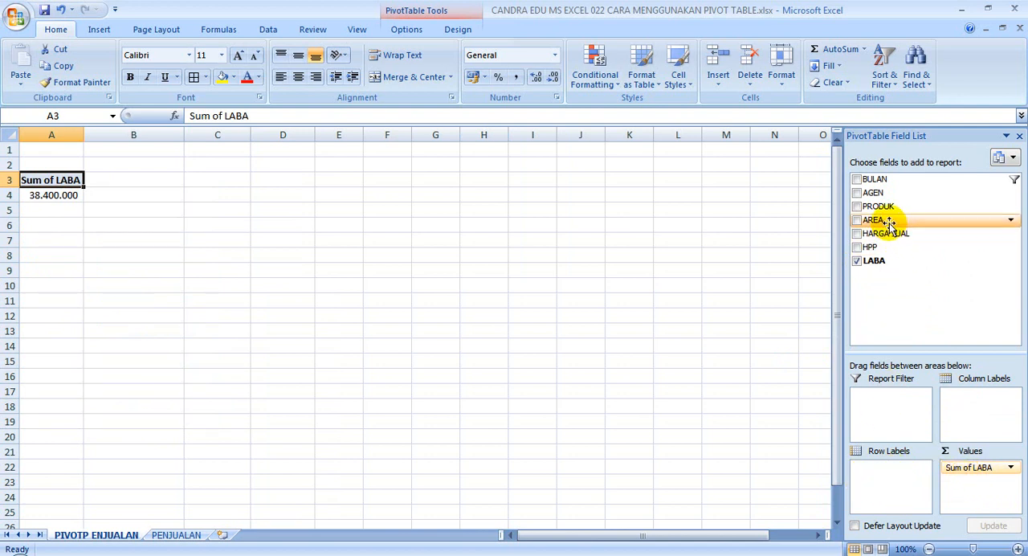
left_click_drag(877, 195, 900, 481)
left_click_drag(899, 481, 901, 482)
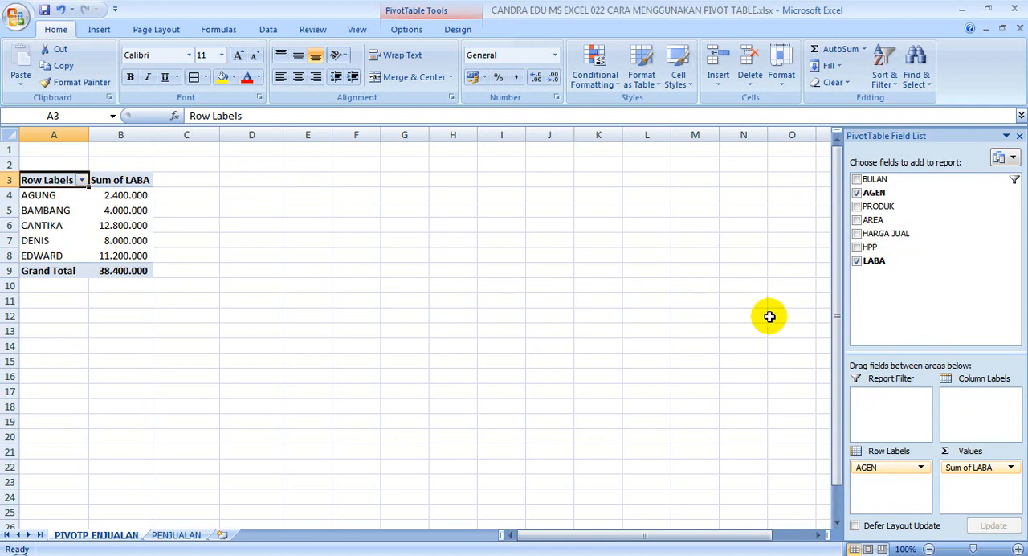
left_click_drag(872, 178, 993, 410)
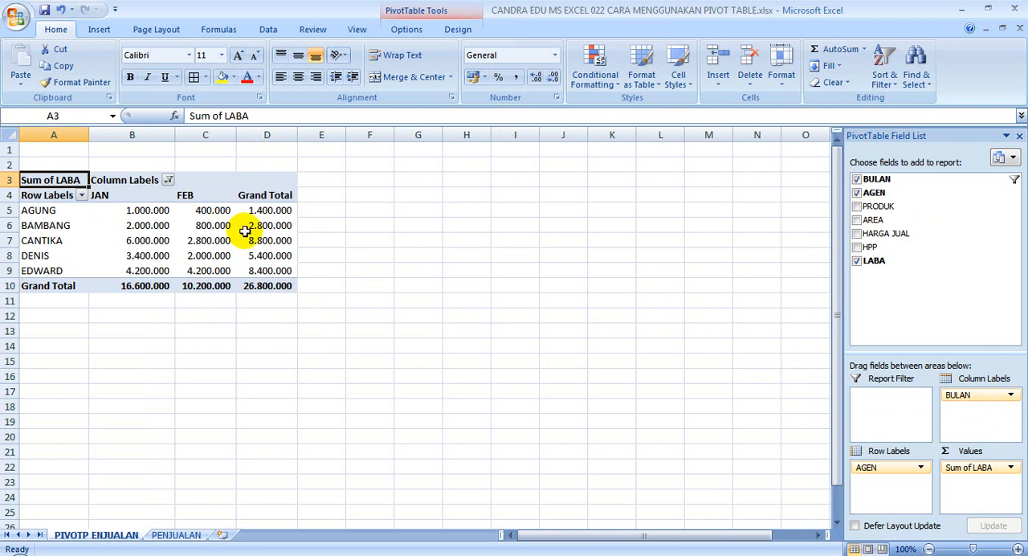
mouse_move(283, 209)
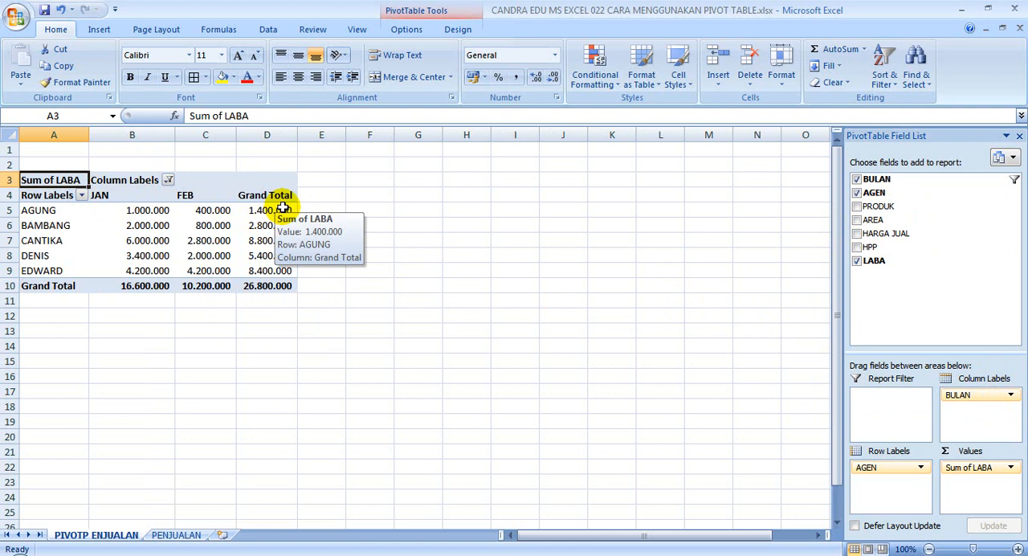
Move BULAN to the report filter, set it to (All), and return it to the column labels.
mouse_move(1001, 183)
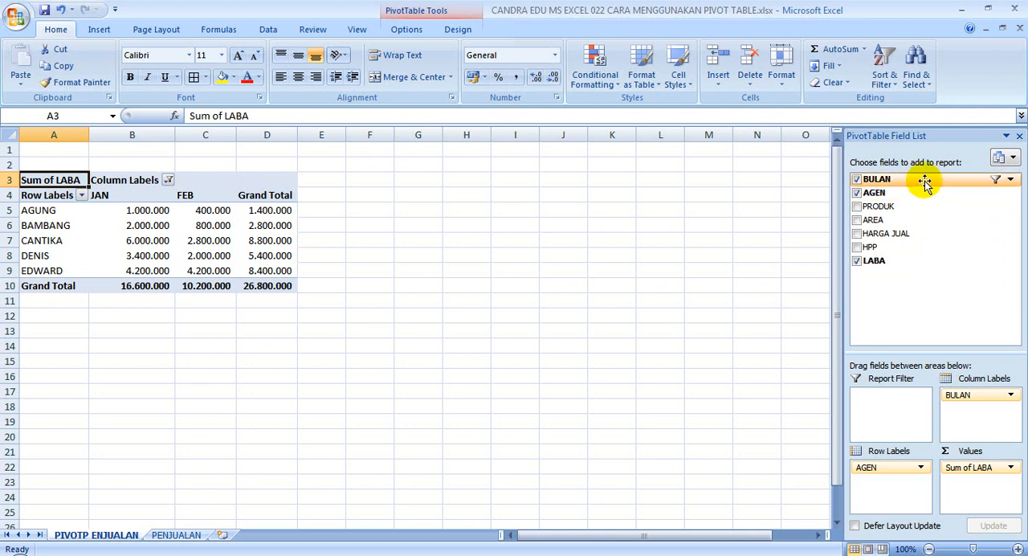
left_click_drag(925, 181, 884, 400)
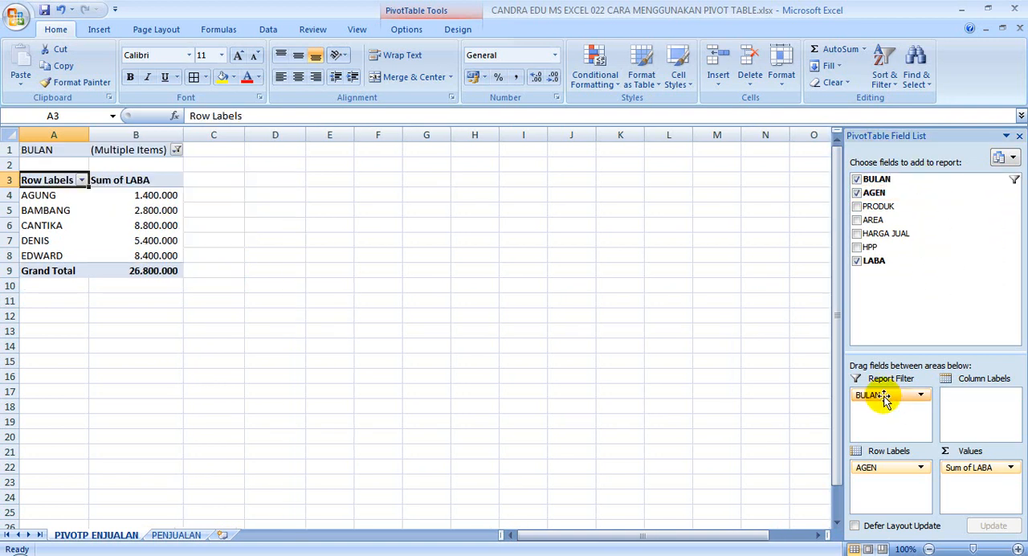
left_click(177, 151)
left_click(55, 166)
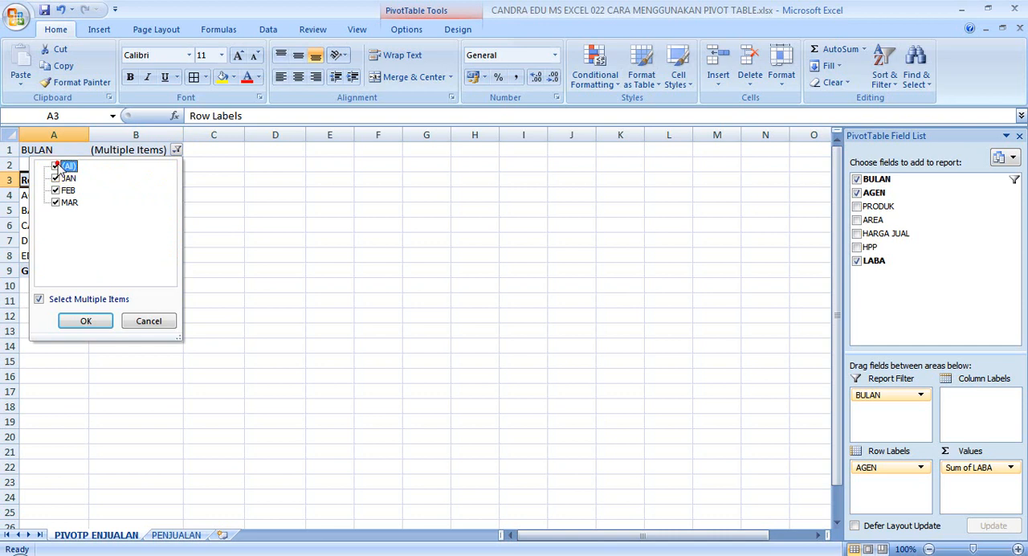
left_click(86, 320)
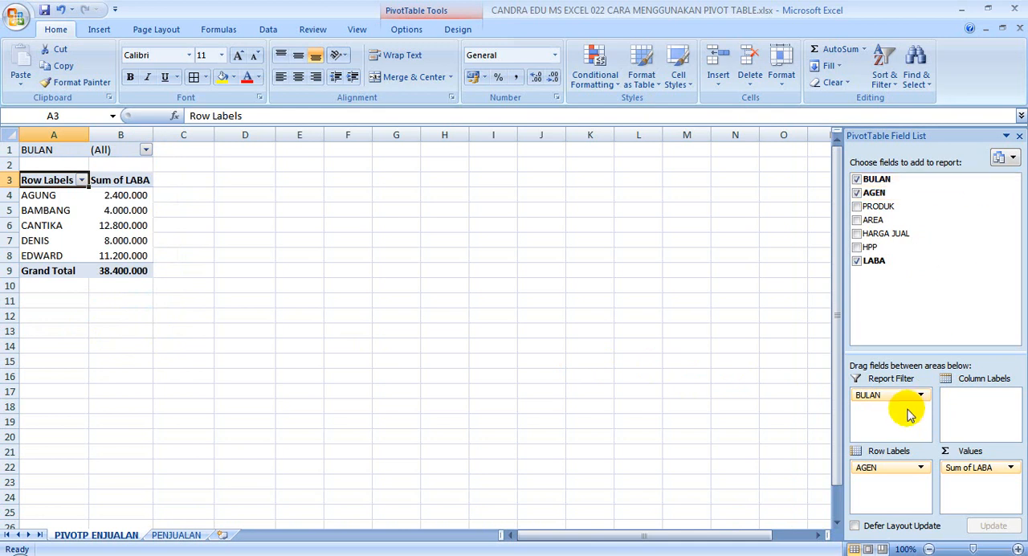
left_click_drag(956, 180, 1003, 414)
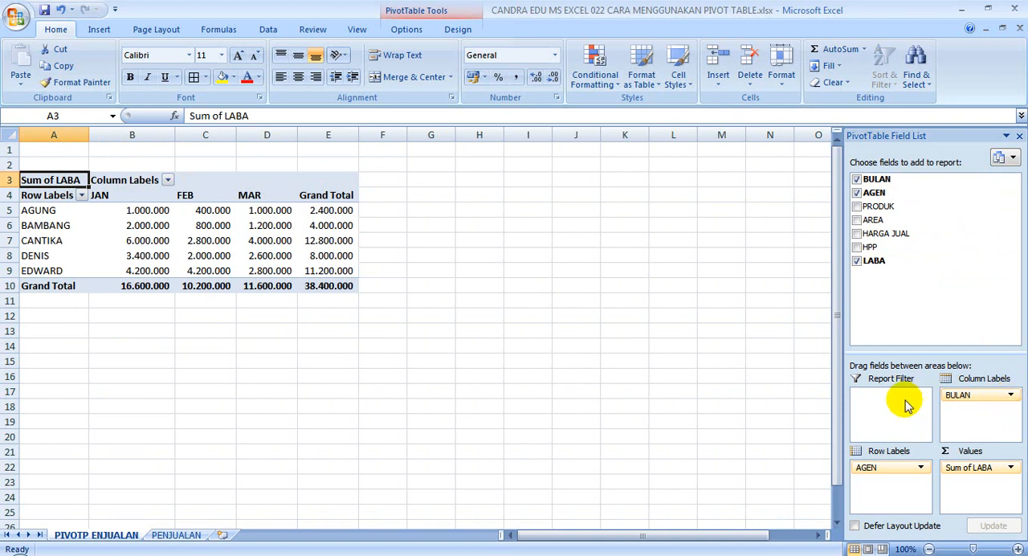
Examine the month headings, AGUNG's monthly LABA values and total, and the Grand Total row of the pivot table.
left_click(95, 195)
left_click(185, 195)
left_click(254, 197)
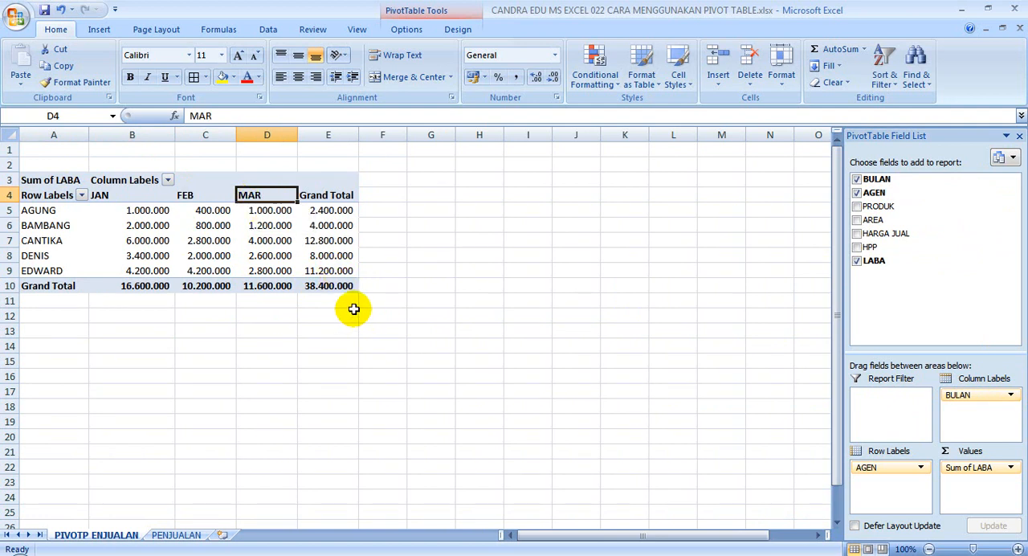
left_click_drag(156, 210, 247, 214)
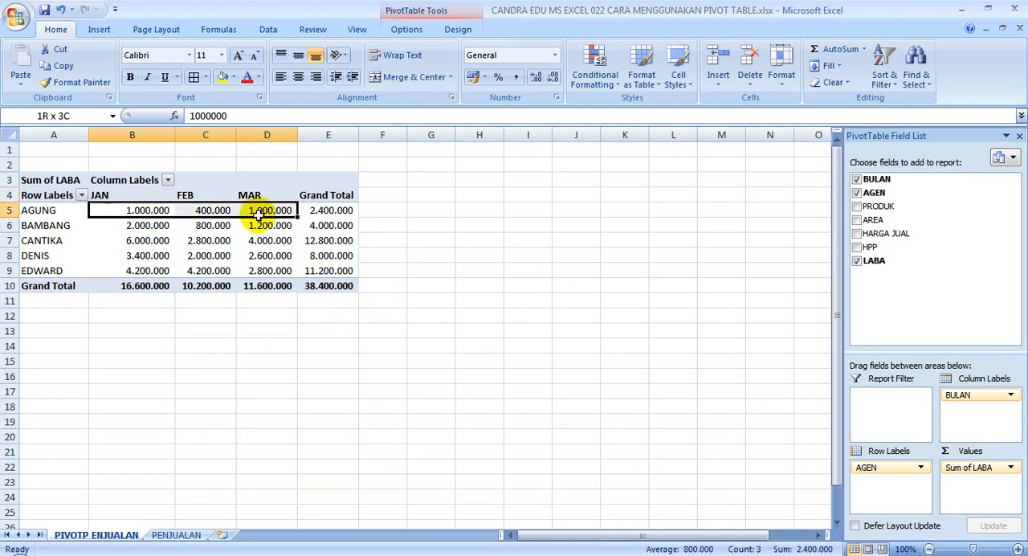
left_click(145, 211)
left_click(326, 210)
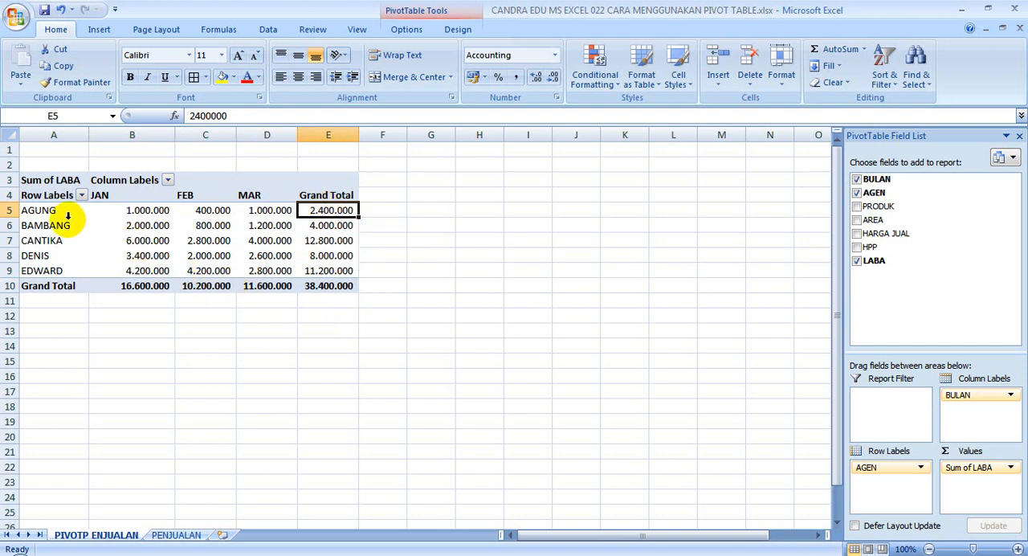
left_click(117, 210)
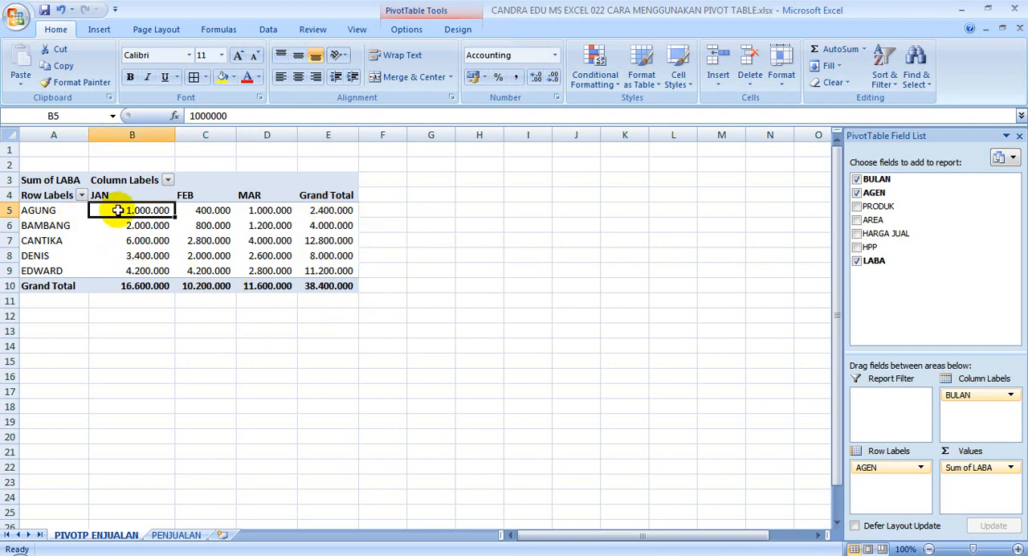
left_click(120, 287)
left_click_drag(121, 288, 323, 284)
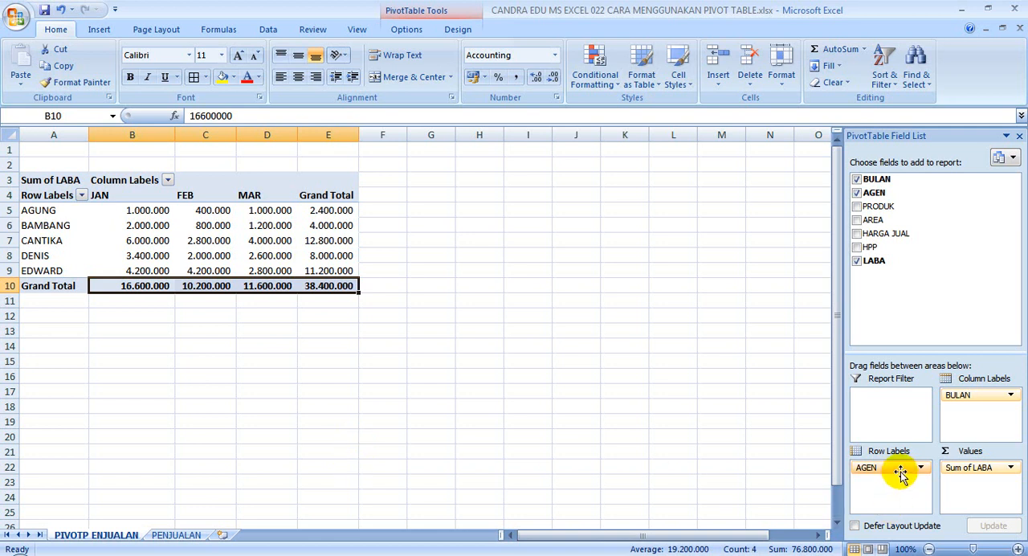
Replace AGEN with AREA as the row labels of the pivot table.
left_click_drag(902, 473, 919, 296)
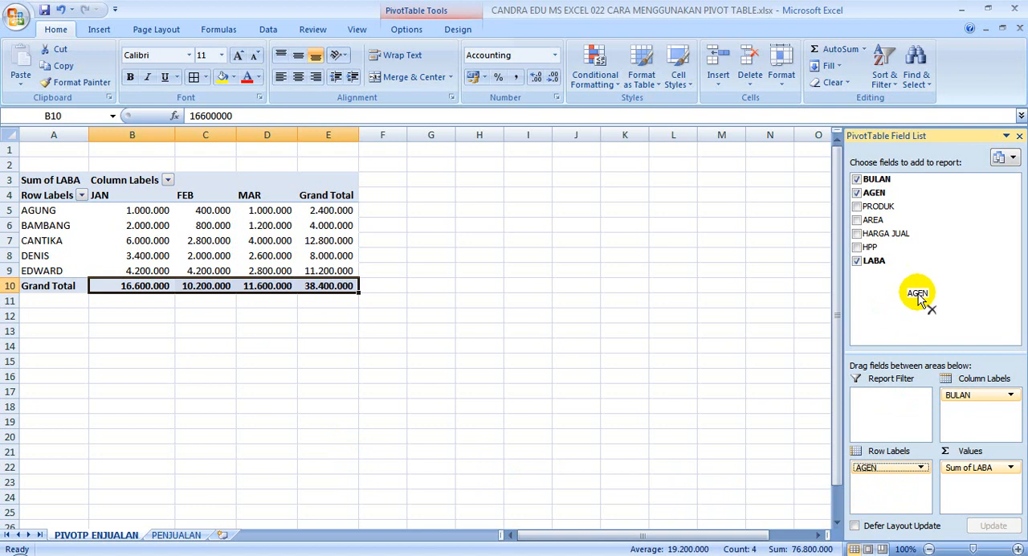
left_click_drag(920, 298, 893, 297)
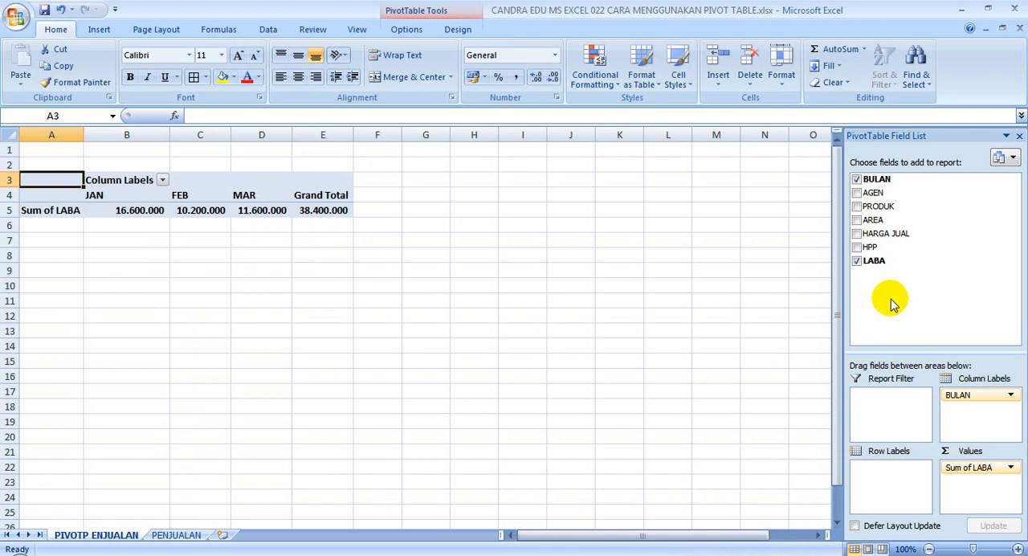
left_click_drag(898, 219, 900, 491)
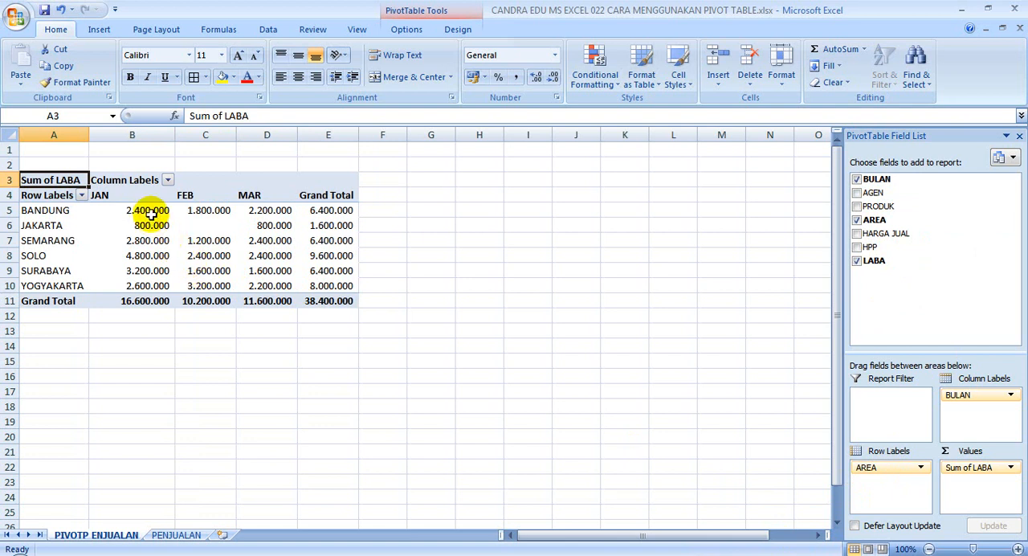
Examine the LABA figures per area and month and the overall grand total.
mouse_move(151, 214)
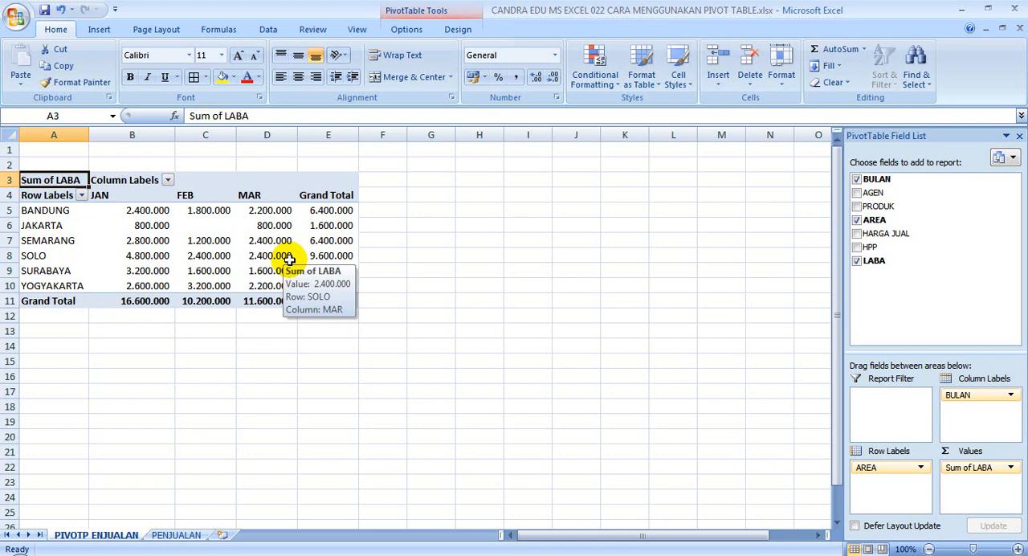
mouse_move(286, 286)
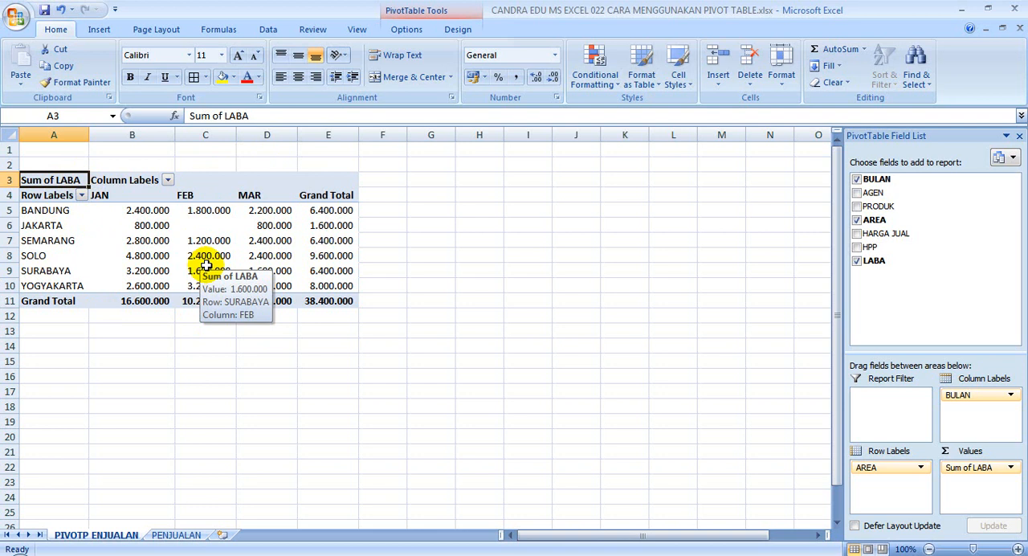
left_click(331, 301)
left_click(383, 308)
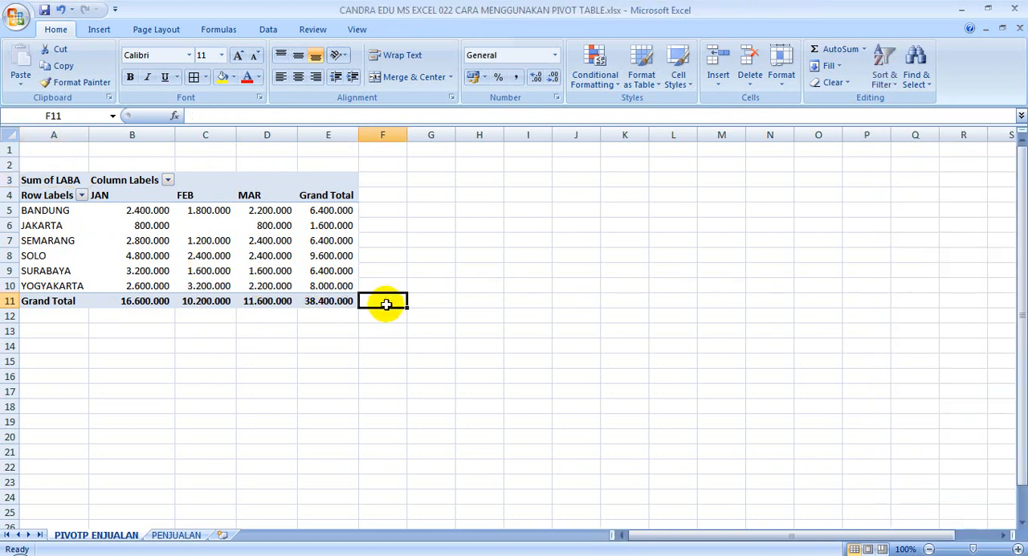
left_click(345, 303)
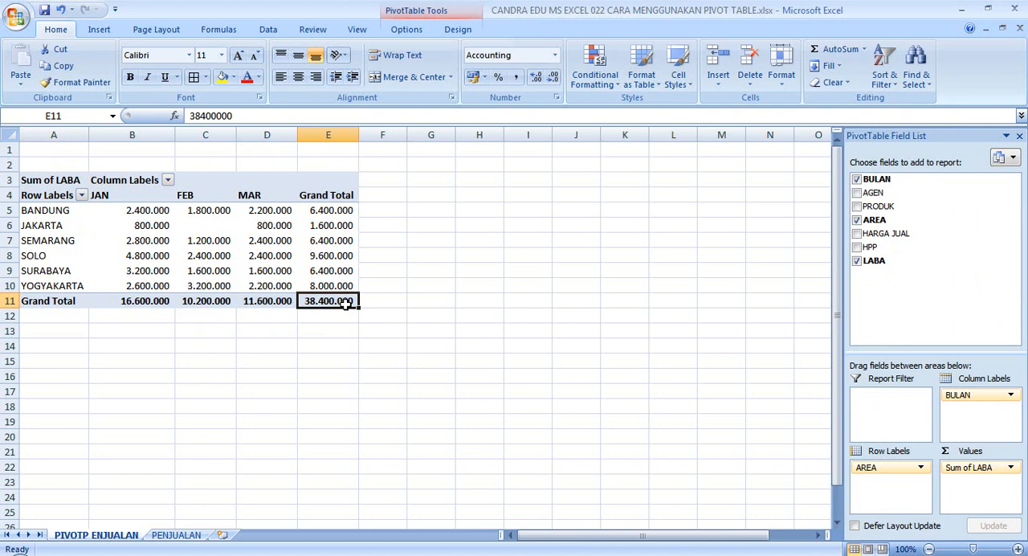
left_click(333, 316)
left_click(335, 304)
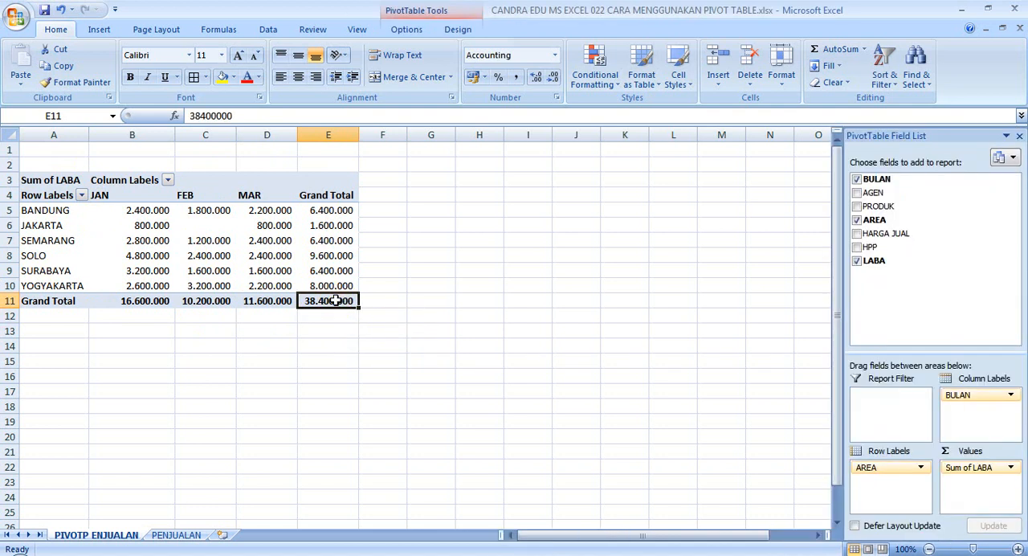